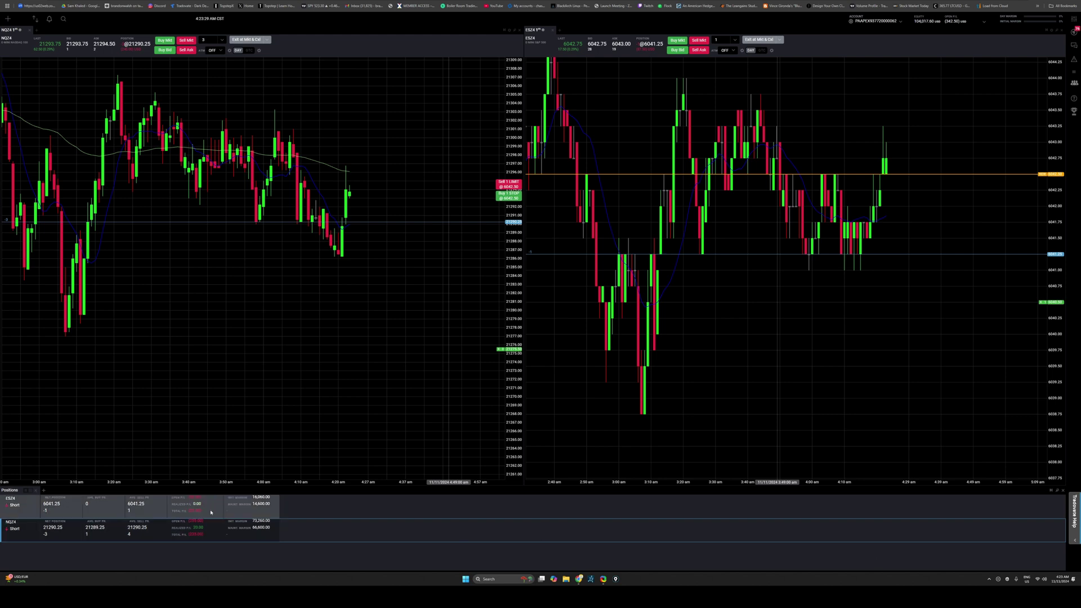
Trace the declining moving average on the NQZ4 chart with a yellow freehand curve ending in an arrowhead.
drag(444, 234, 476, 215)
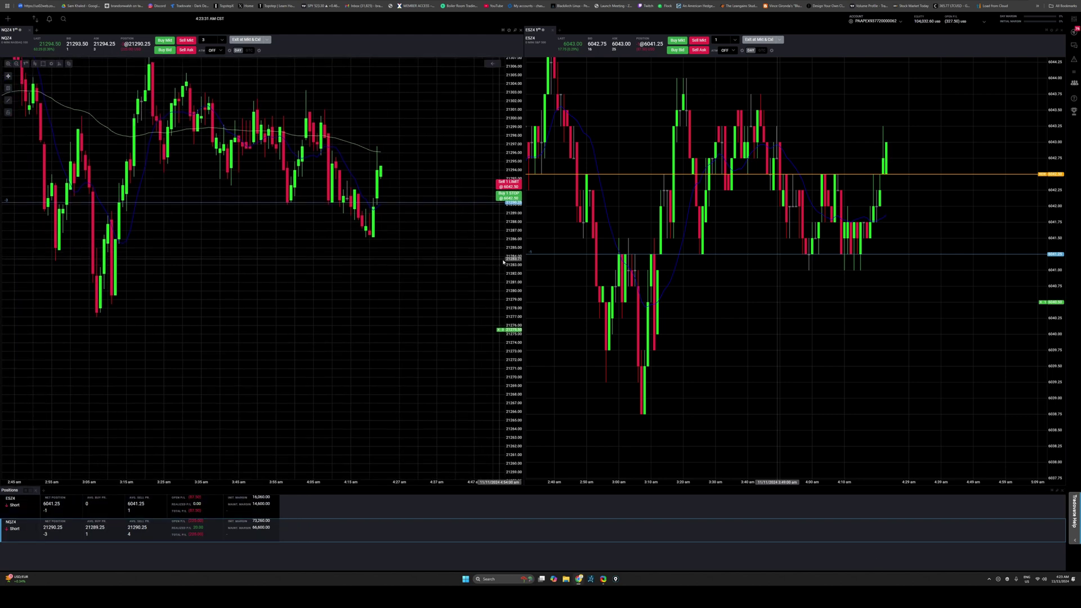
drag(456, 319, 406, 362)
scroll(484, 308, down, 2)
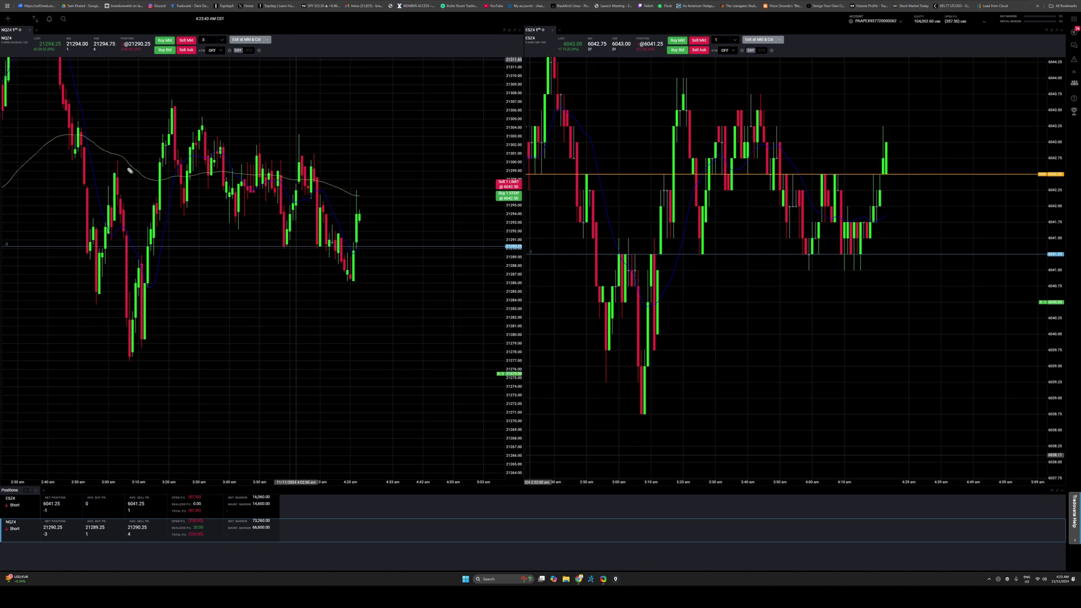
mouse_move(64, 128)
mouse_down()
mouse_move(150, 177)
mouse_move(291, 181)
mouse_move(413, 236)
mouse_move(399, 201)
mouse_up()
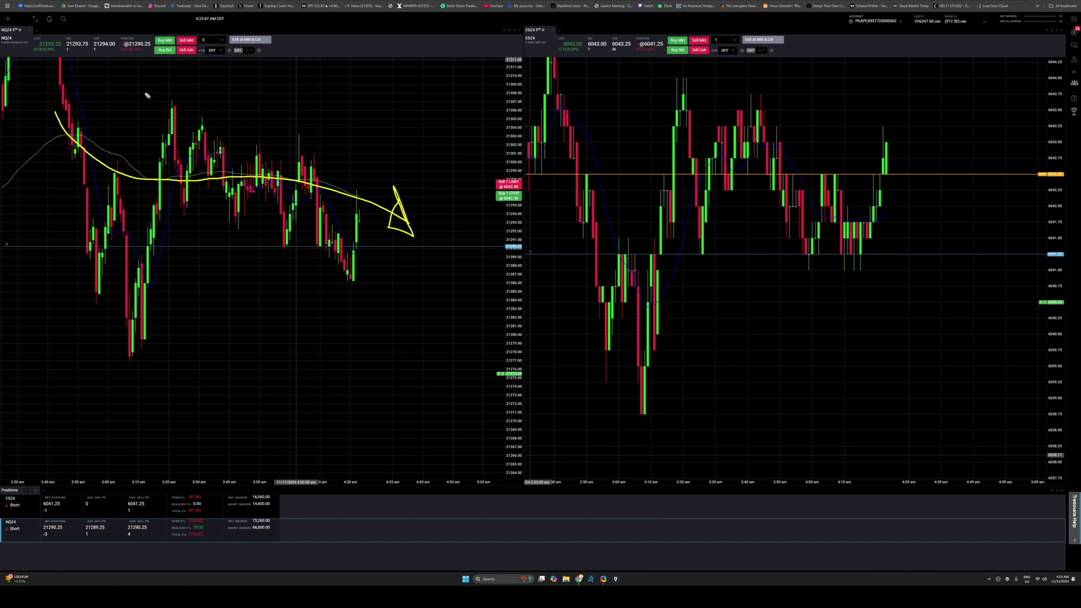
Mark the NQZ4 descending channel with dashed boundaries, circle its lows, sketch the zigzag price path inside it, and clear all annotations.
drag(144, 83, 174, 99)
drag(190, 108, 242, 130)
drag(268, 137, 299, 145)
drag(302, 148, 352, 172)
drag(149, 201, 172, 215)
mouse_move(192, 222)
mouse_down()
mouse_move(265, 228)
mouse_move(284, 248)
mouse_move(241, 189)
mouse_move(287, 165)
mouse_move(304, 253)
mouse_move(387, 284)
mouse_up()
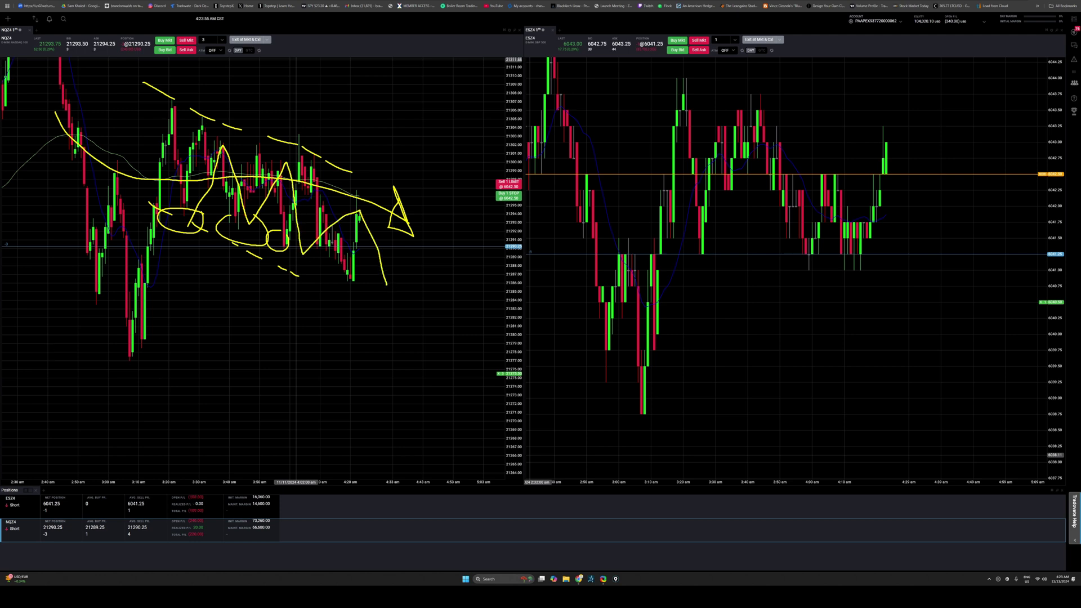
key(Escape)
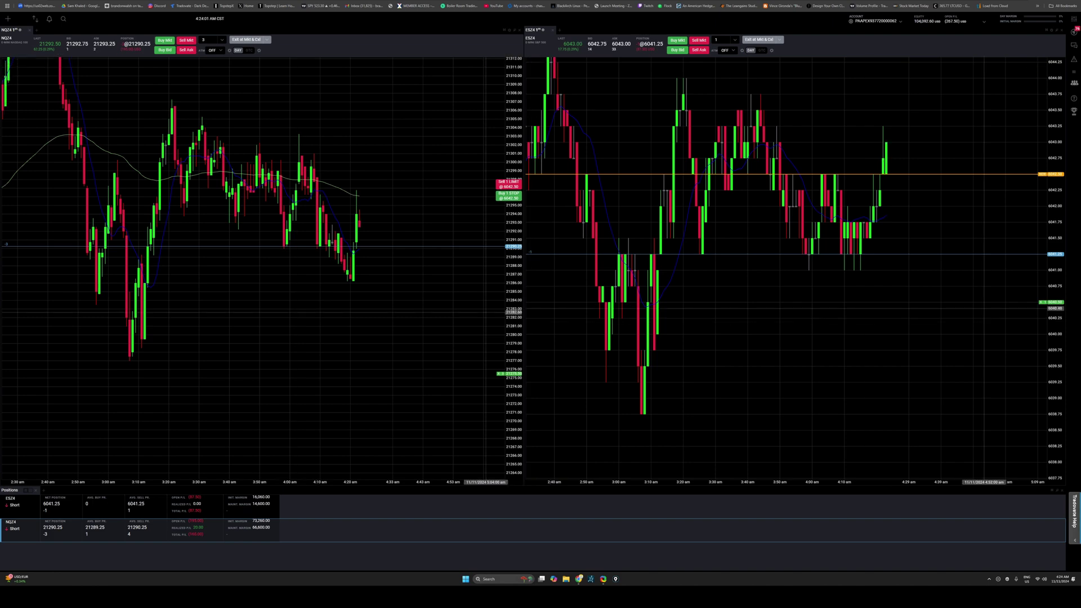
Bring the /NQ one-minute thinkorswim chart window over the ESZ4 chart and rescale its price axis to frame the recent candles.
drag(1080, 161, 776, 49)
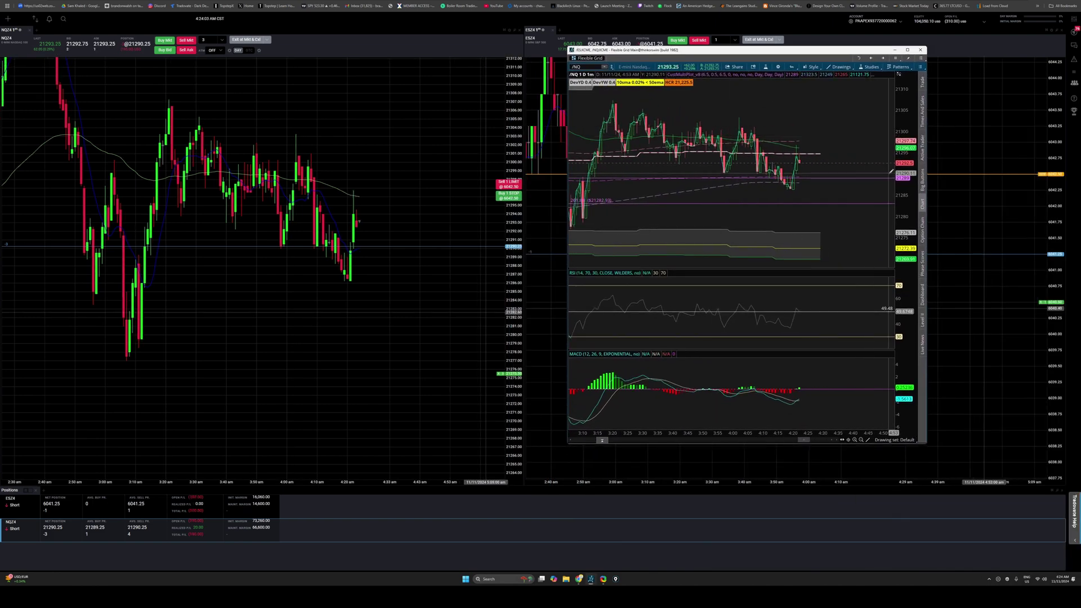
drag(903, 173, 903, 220)
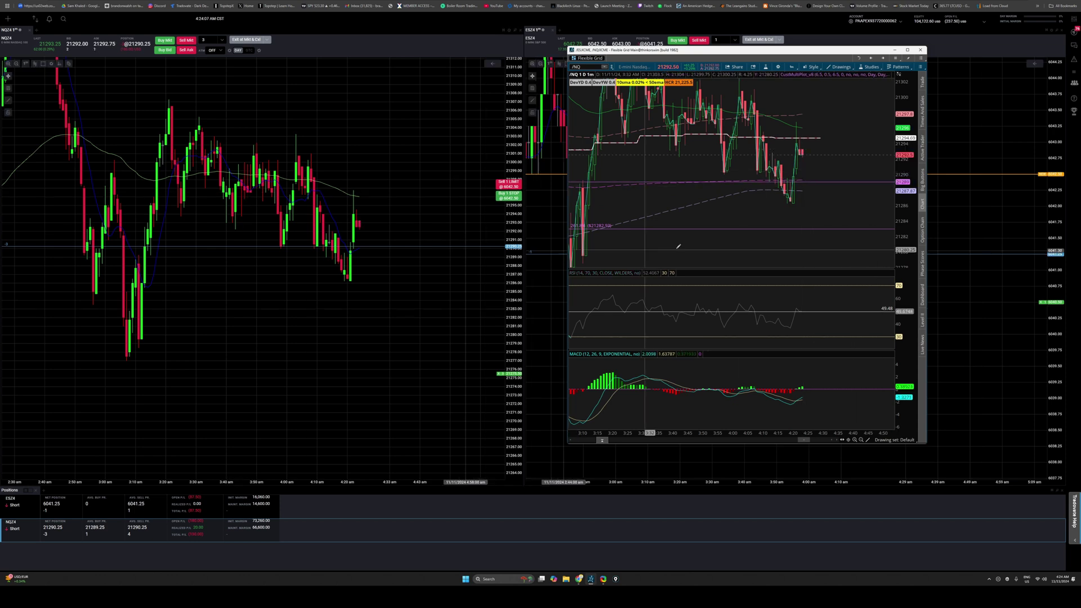
drag(896, 169, 897, 191)
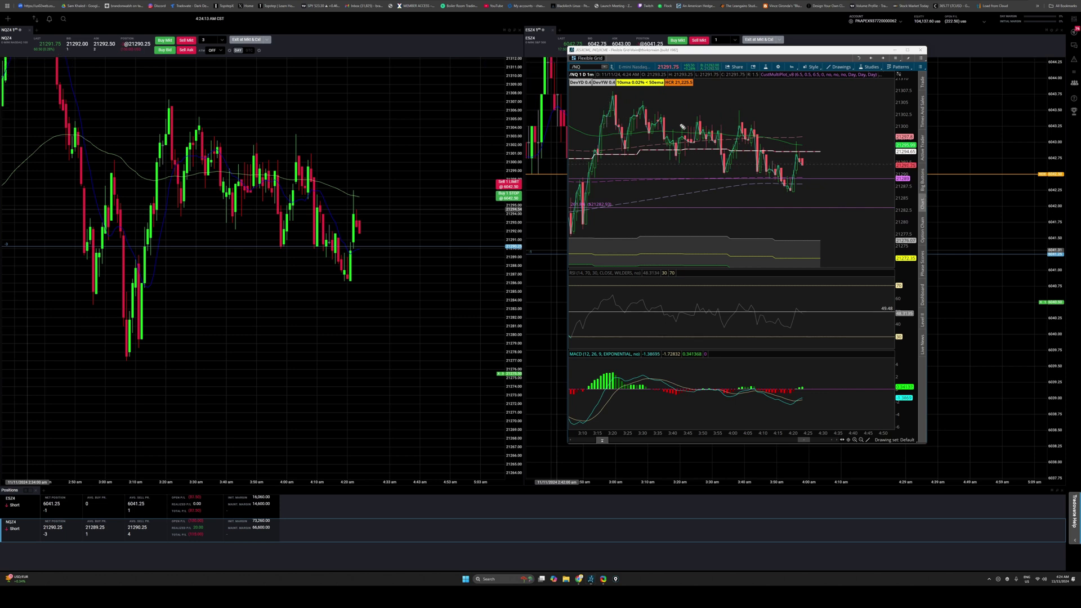
Sketch the falling swings on the /NQ chart and point an arrow labelled "Stop" at the circled last swing high.
mouse_move(598, 151)
mouse_down()
mouse_move(662, 117)
mouse_move(712, 130)
mouse_move(726, 159)
mouse_move(748, 108)
mouse_up()
drag(809, 93, 740, 106)
mouse_move(750, 95)
mouse_down()
mouse_move(738, 110)
mouse_move(822, 92)
mouse_up()
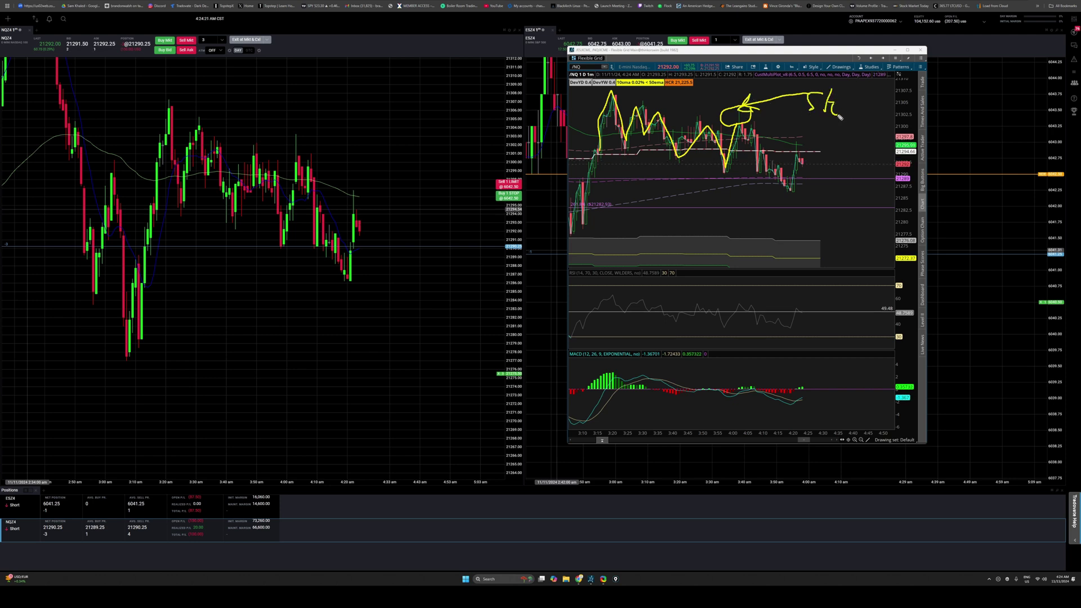
Circle the /NQ swing low, mark it "LL", extend its level sideways, add a large downward arrow, and clear the annotations.
drag(733, 172, 737, 173)
drag(753, 224, 764, 236)
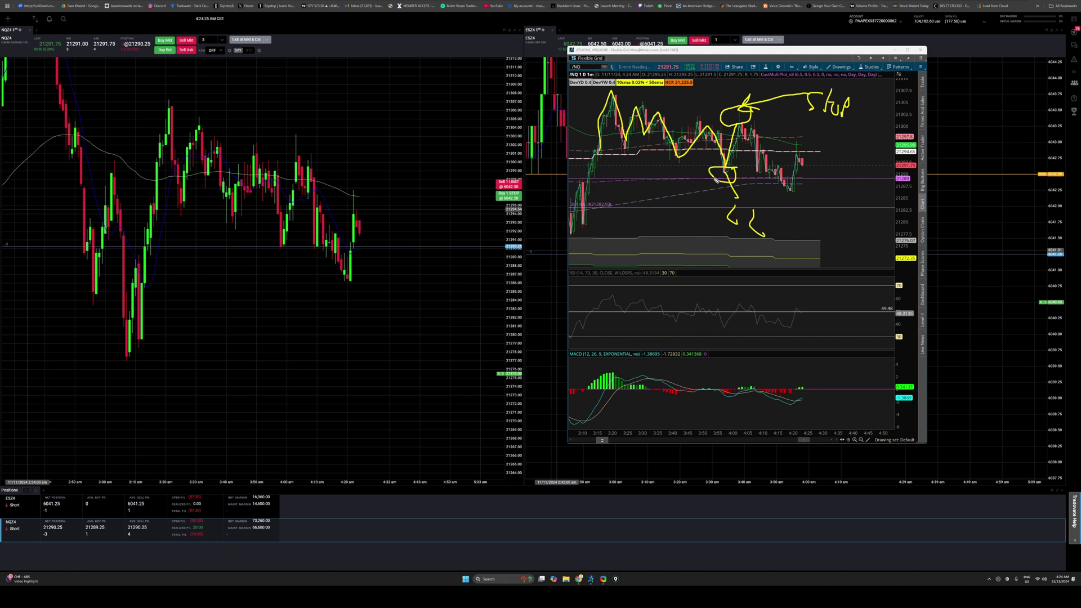
drag(715, 175, 782, 176)
mouse_move(738, 120)
mouse_down()
mouse_move(795, 118)
mouse_move(832, 177)
mouse_move(836, 286)
mouse_up()
drag(799, 243, 876, 242)
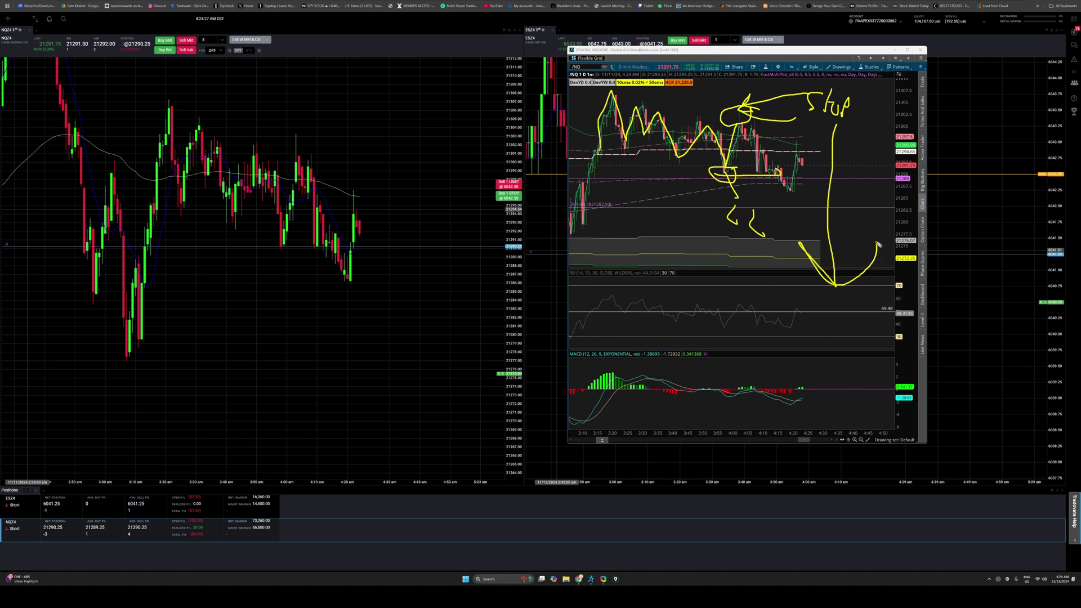
key(Escape)
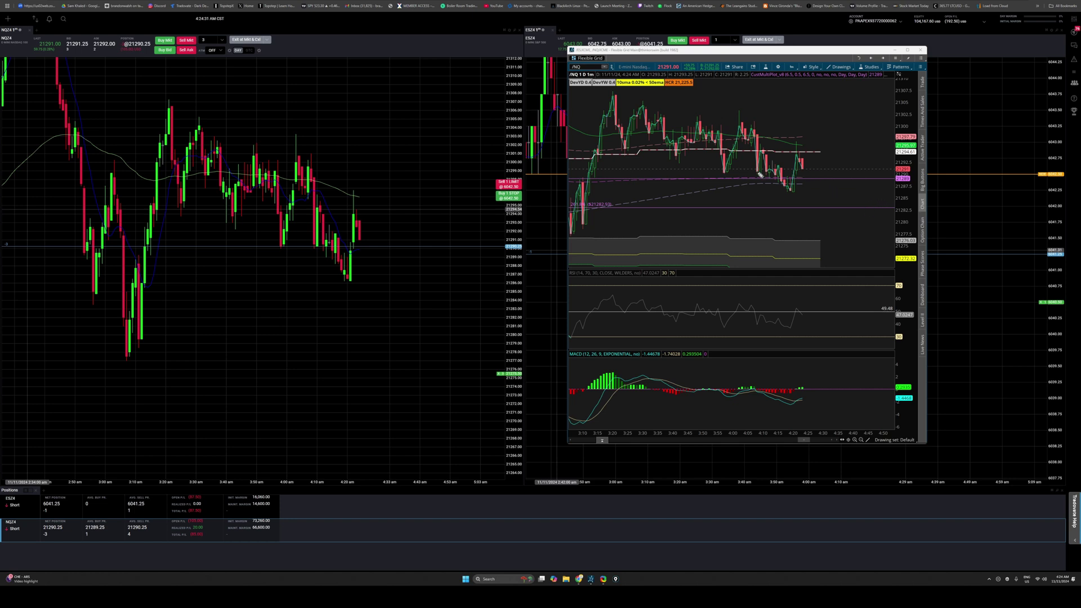
Circle the /NQ broken low, its price level, the NQZ4 buy order and the lower band's prices, and clear the circles.
mouse_move(760, 175)
mouse_down()
mouse_move(717, 180)
mouse_move(779, 172)
mouse_up()
mouse_move(923, 170)
mouse_down()
mouse_move(864, 169)
mouse_move(926, 172)
mouse_up()
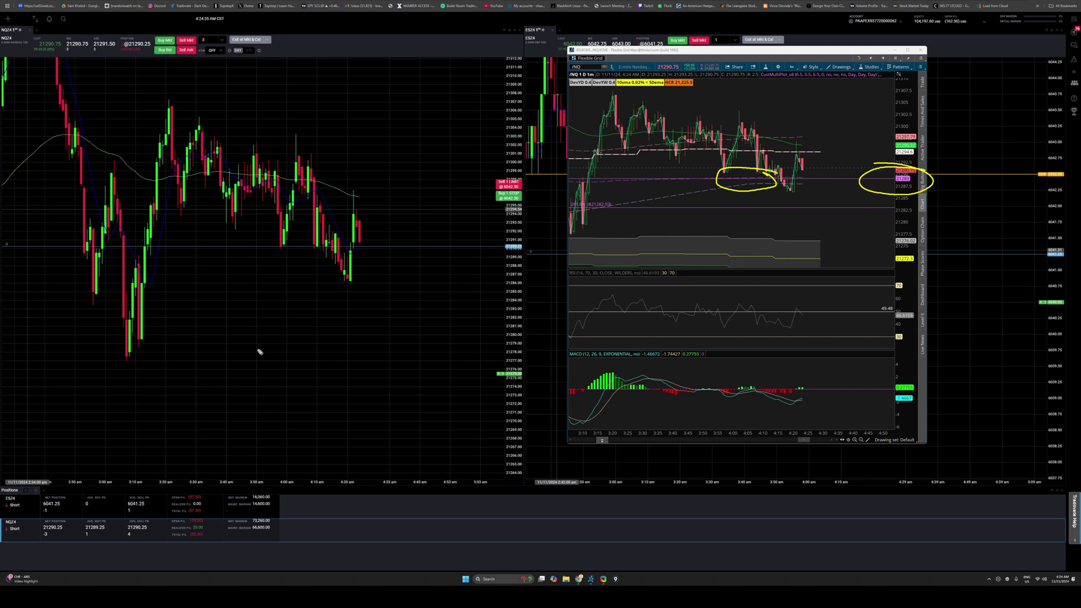
mouse_move(559, 359)
mouse_down()
mouse_move(537, 406)
mouse_move(539, 354)
mouse_up()
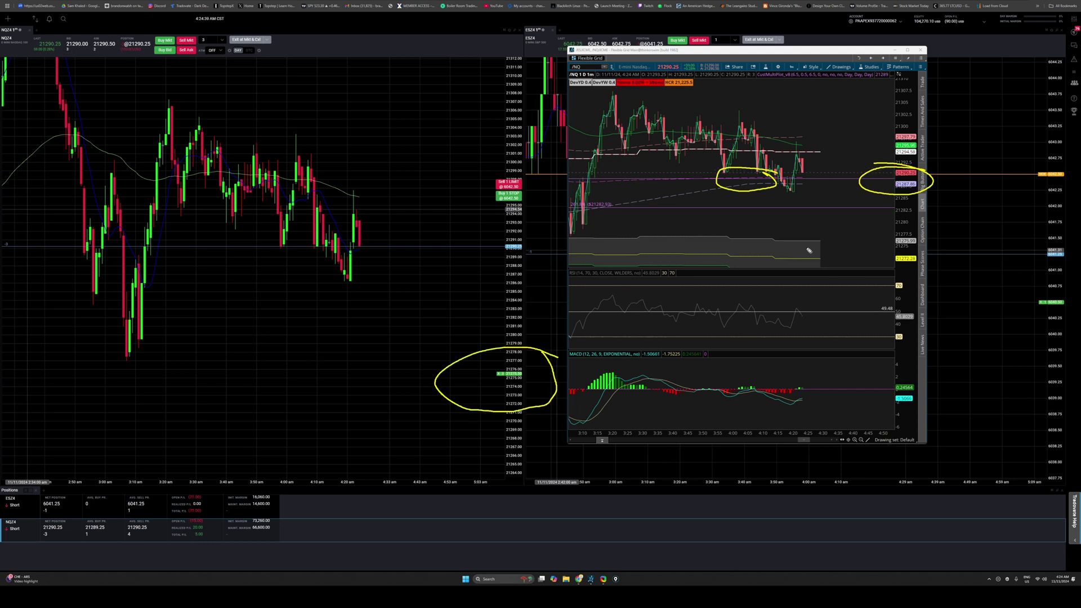
drag(926, 239, 856, 271)
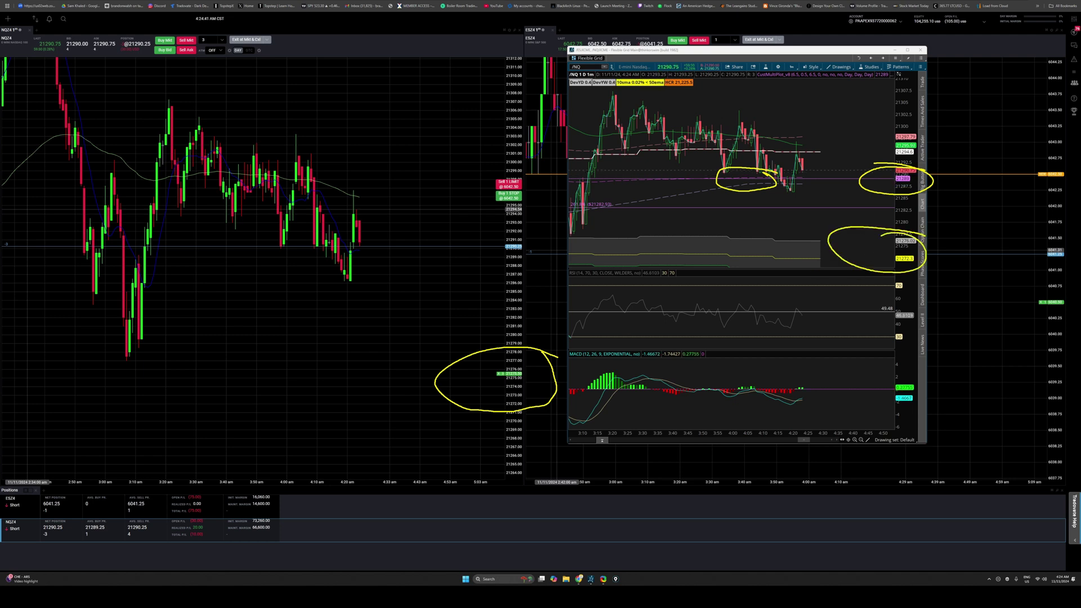
key(Escape)
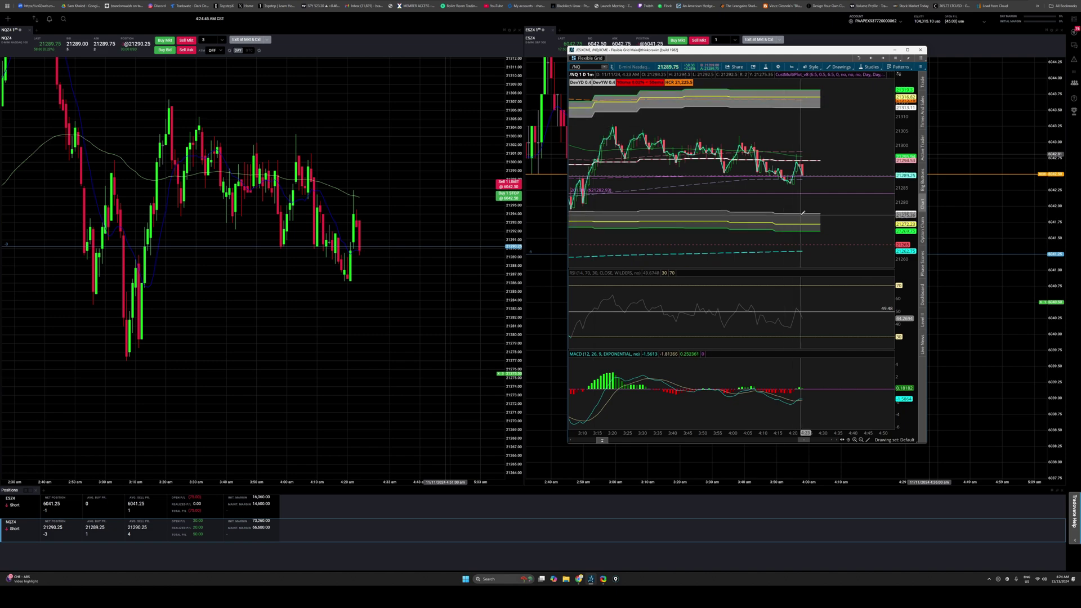
Circle the earlier /NQ low near the lower band, point an arrow at it, and draw the descending channel's two boundary lines.
scroll(816, 158, down, 5)
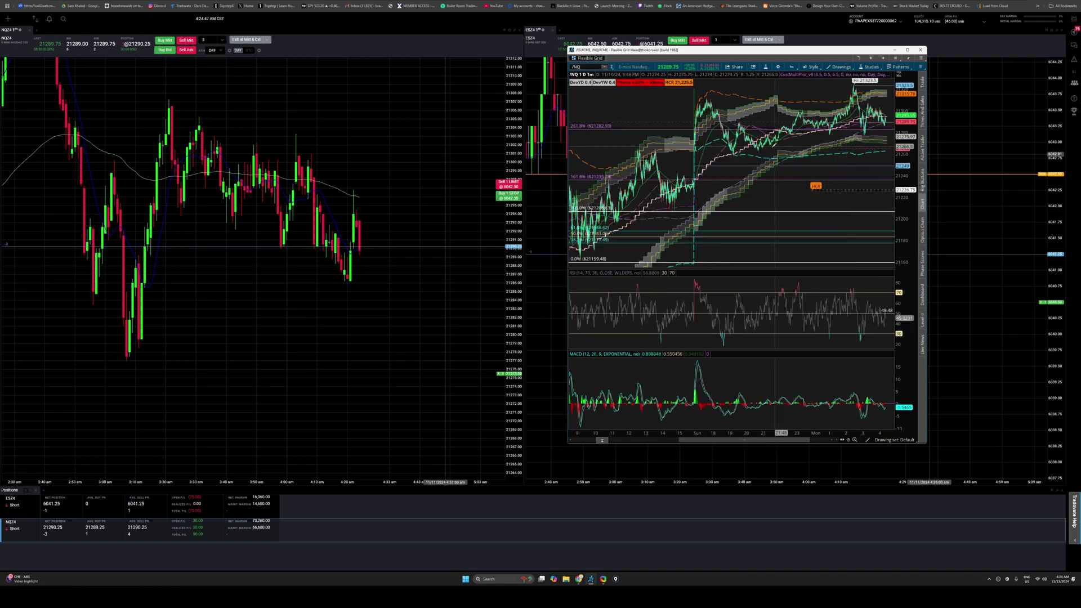
scroll(869, 181, up, 3)
drag(906, 181, 907, 226)
drag(779, 99, 896, 266)
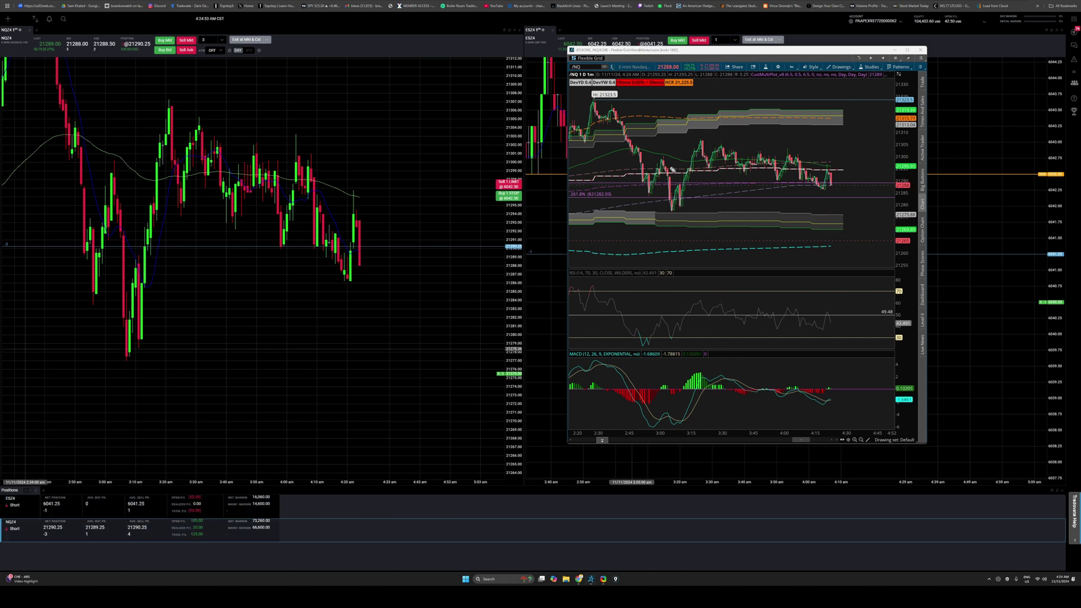
mouse_move(697, 207)
mouse_down()
mouse_move(653, 225)
mouse_move(695, 204)
mouse_up()
drag(685, 125, 857, 163)
drag(678, 154, 831, 190)
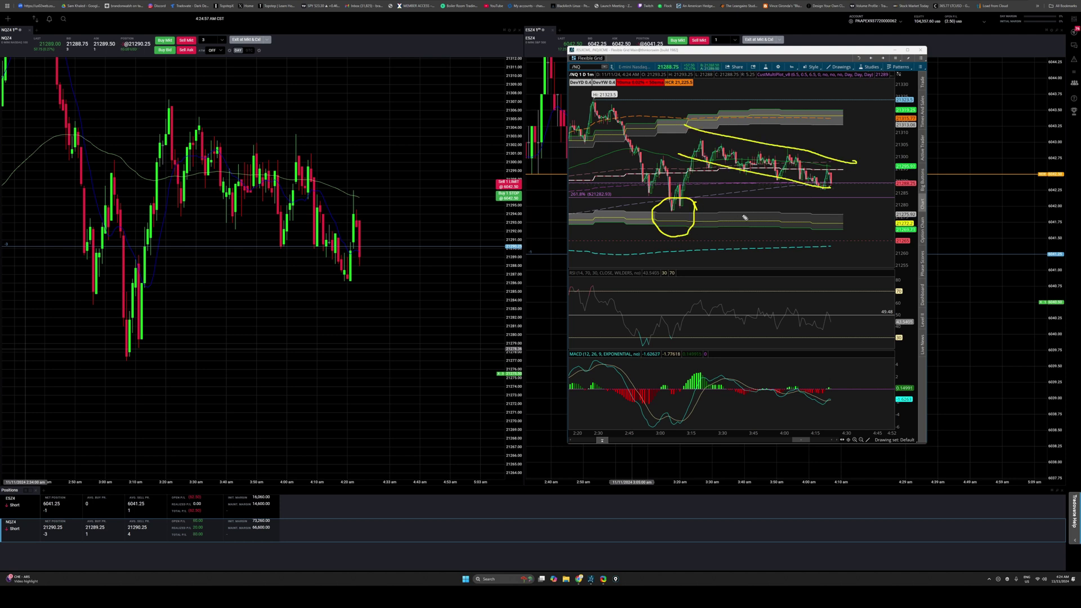
drag(746, 262, 682, 236)
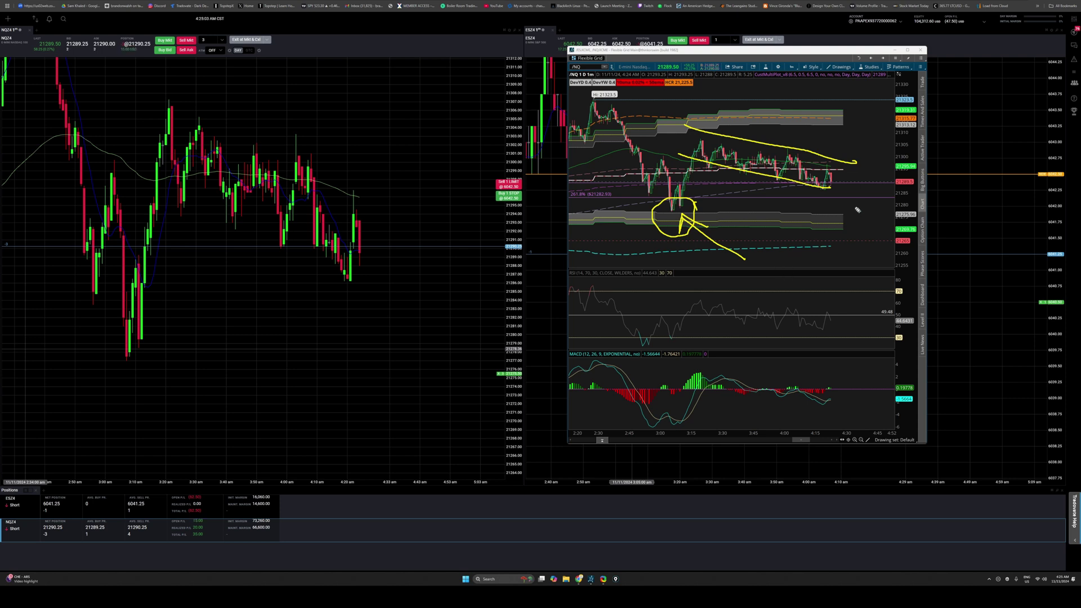
Circle the lower band price, the /NQ price pattern and the recent RSI and MACD sections, sketch a wavy path, and clear everything.
mouse_move(899, 208)
mouse_down()
mouse_move(921, 208)
mouse_move(899, 202)
mouse_up()
mouse_move(673, 215)
mouse_down()
mouse_move(699, 192)
mouse_move(805, 219)
mouse_up()
mouse_move(867, 162)
mouse_down()
mouse_move(768, 118)
mouse_move(895, 163)
mouse_move(828, 124)
mouse_up()
mouse_move(848, 311)
mouse_down()
mouse_move(743, 340)
mouse_move(828, 298)
mouse_up()
mouse_move(854, 393)
mouse_down()
mouse_move(867, 423)
mouse_move(832, 374)
mouse_up()
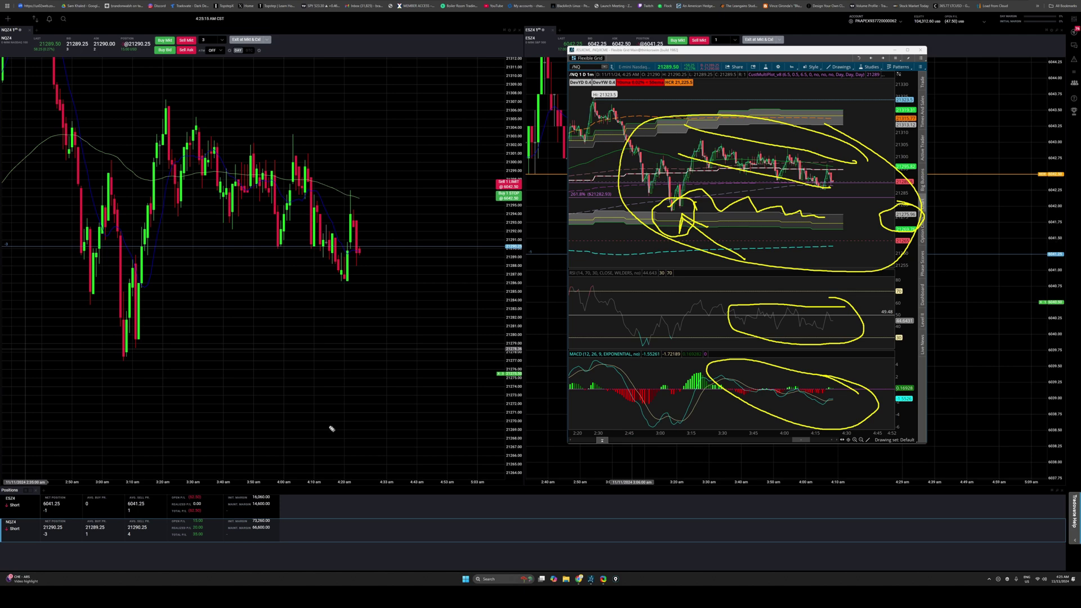
key(Escape)
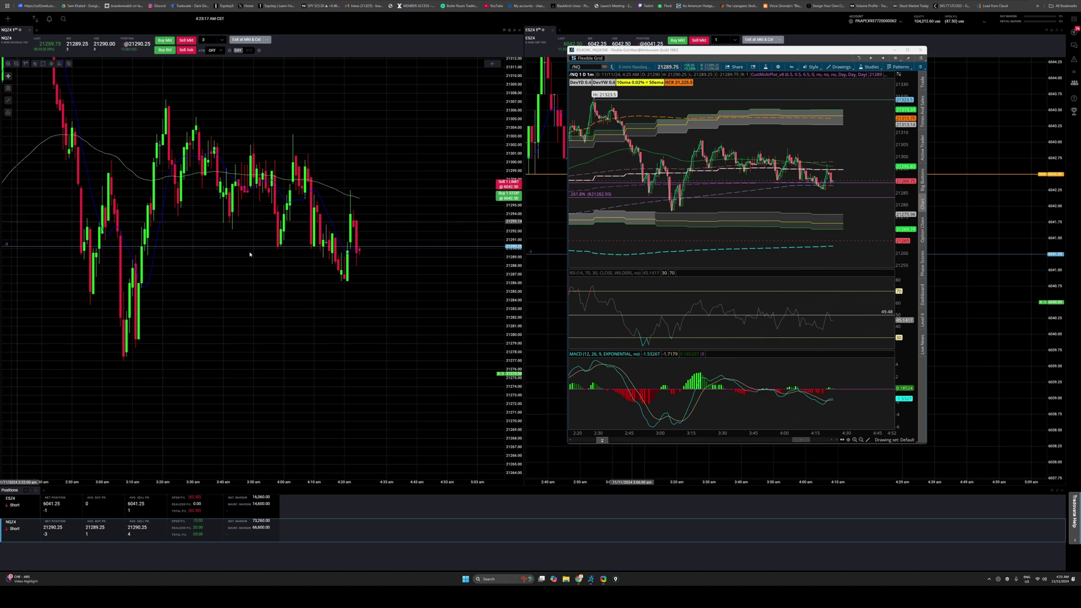
Bring up the VIX chart window over the NQZ4 chart and examine its recent five-minute price action.
click(590, 578)
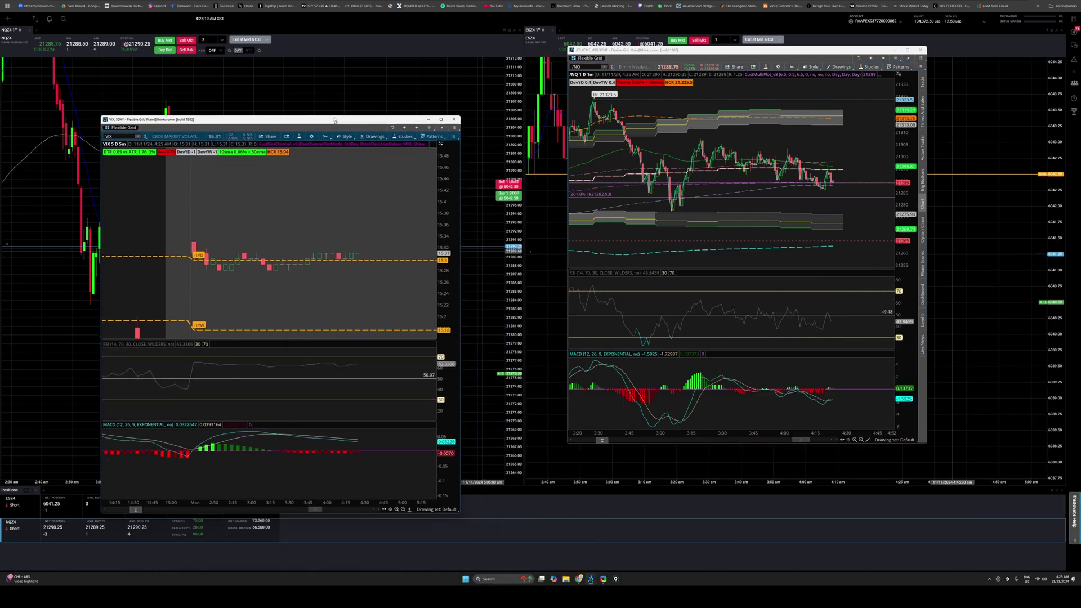
right_click(330, 146)
click(341, 152)
drag(408, 223, 308, 225)
drag(163, 228, 364, 264)
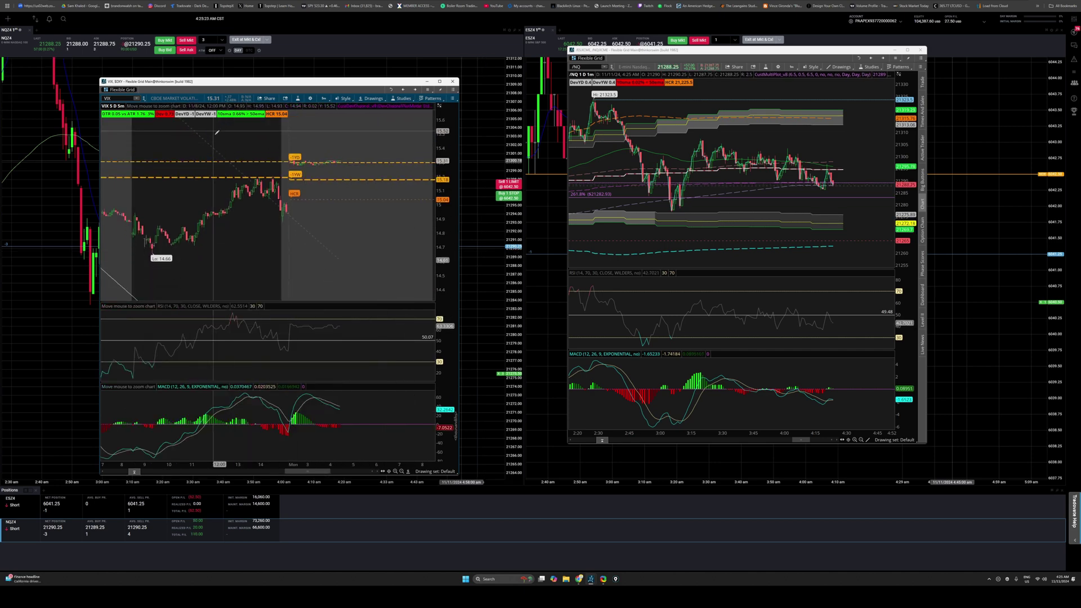
drag(215, 131, 399, 219)
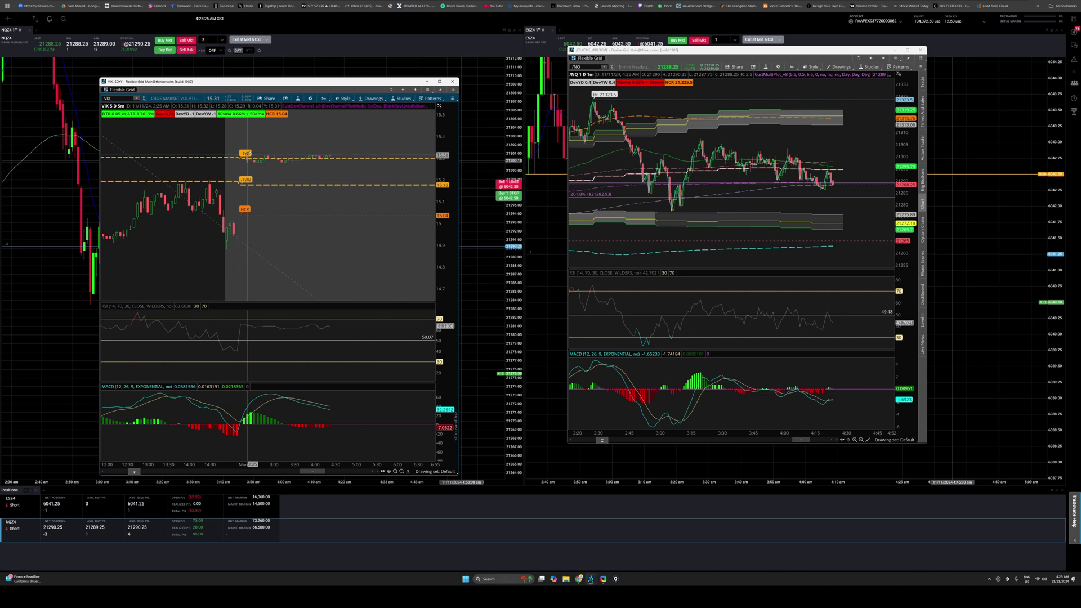
Switch the VIX chart to the 1 Y : 1D time frame, inspect its latest daily candles, and move its window off this screen.
click(323, 98)
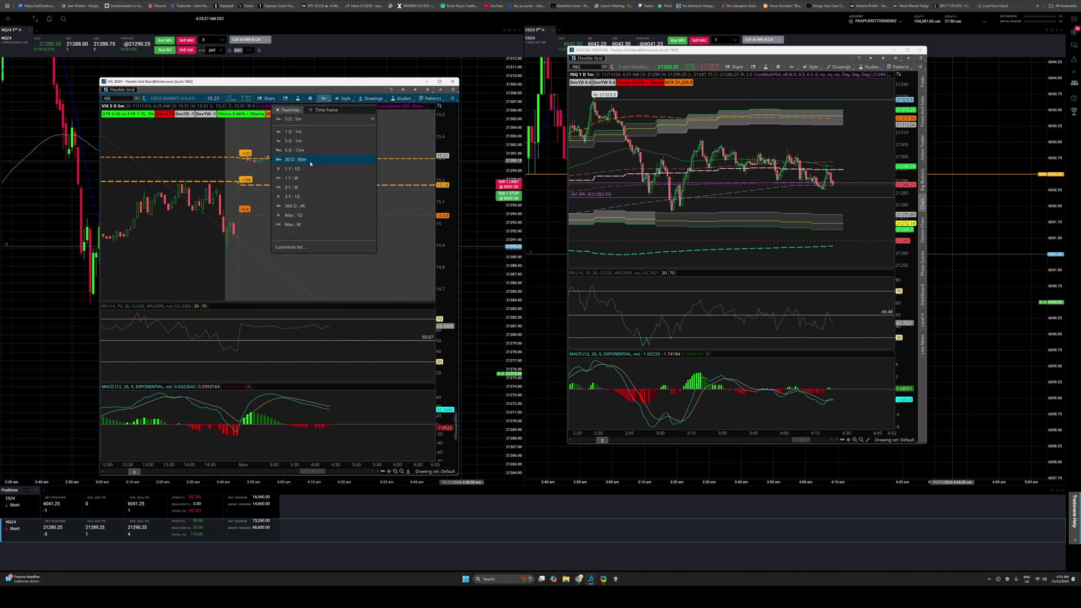
click(292, 169)
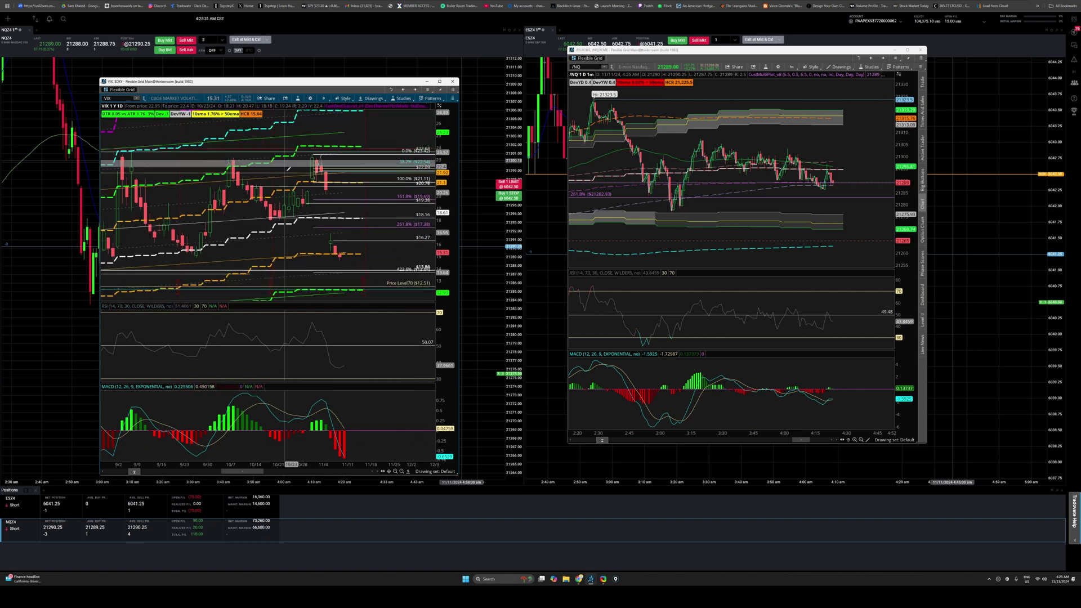
drag(444, 278, 443, 207)
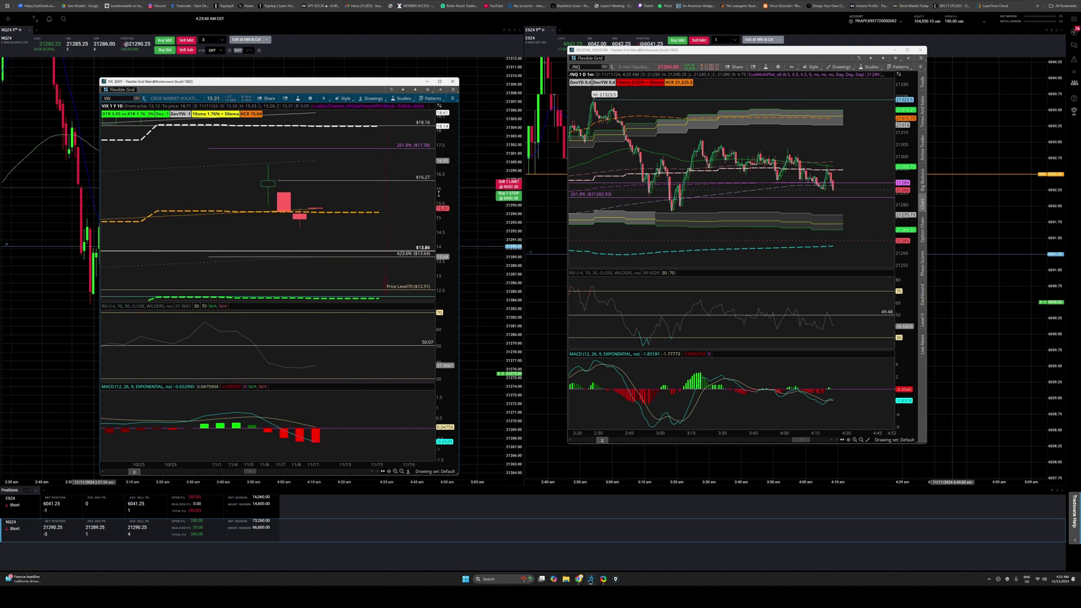
drag(243, 84, 1080, 118)
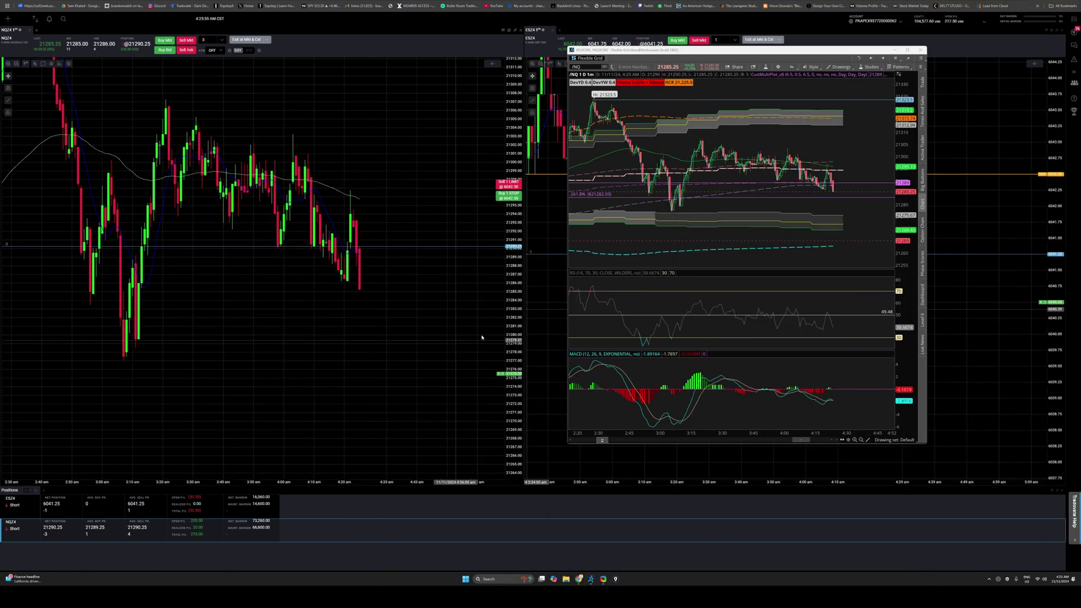
Circle the ESZ4 buy order level and the whole NQZ4 price pattern with its buy order, and clear the circles.
drag(523, 329, 520, 328)
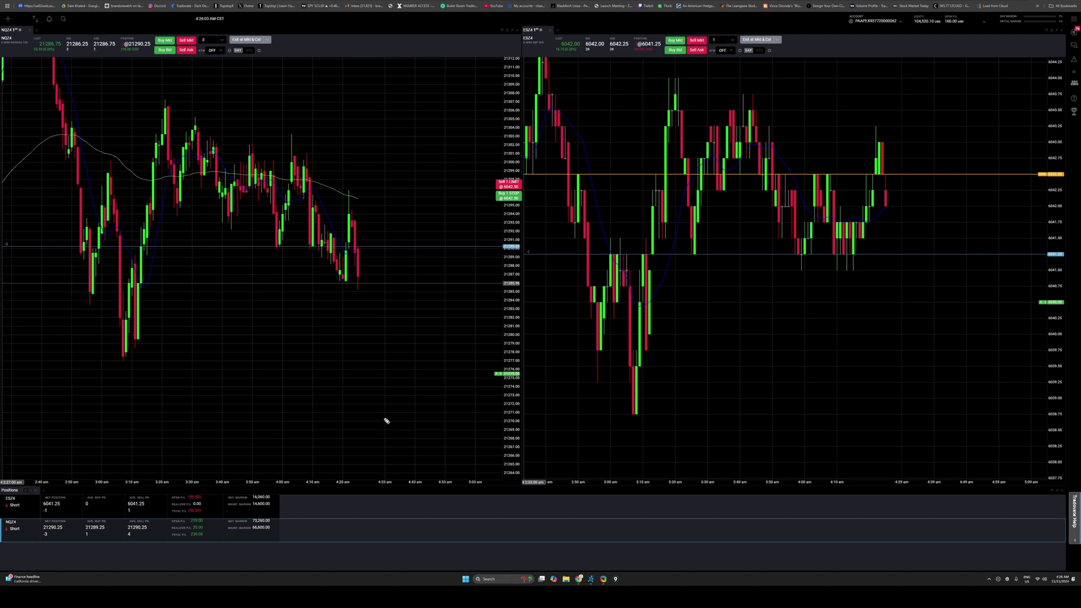
mouse_move(1058, 284)
mouse_down()
mouse_move(1028, 288)
mouse_move(1071, 287)
mouse_up()
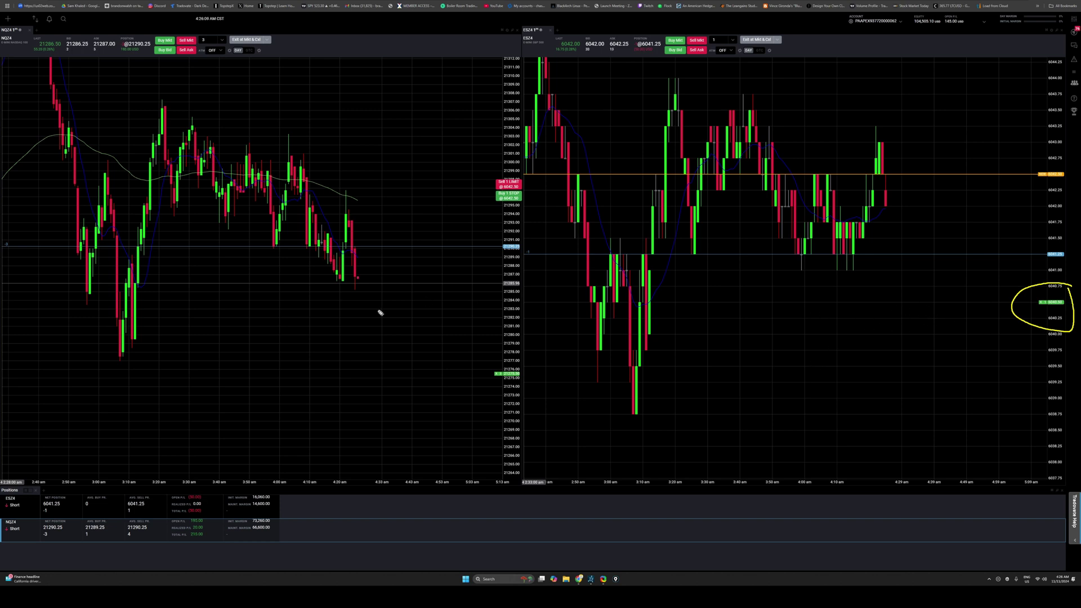
mouse_move(414, 187)
mouse_down()
mouse_move(63, 253)
mouse_move(577, 332)
mouse_move(277, 170)
mouse_up()
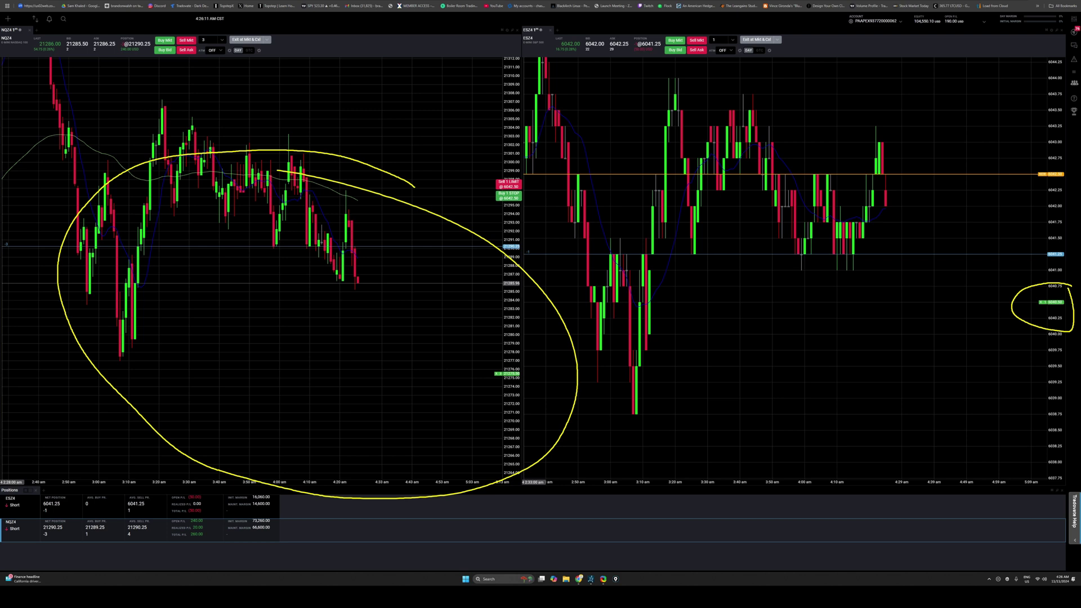
key(Escape)
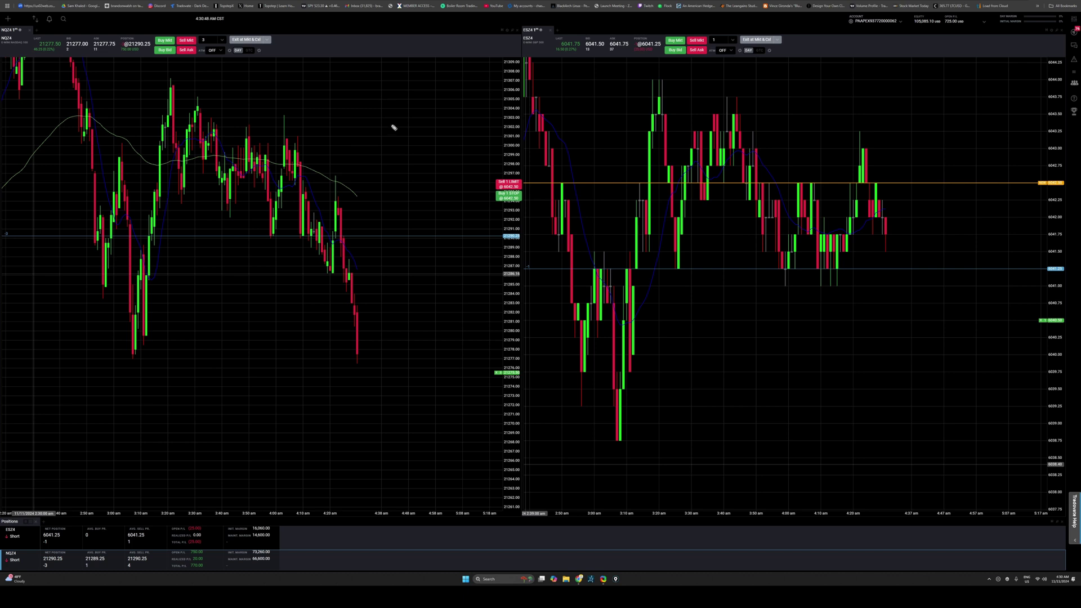
Mark the NQZ4 entry with an X, circle the position price, and draw the price path down to the circled buy order.
drag(274, 227, 257, 243)
mouse_move(521, 229)
mouse_down()
mouse_move(491, 232)
mouse_move(515, 218)
mouse_up()
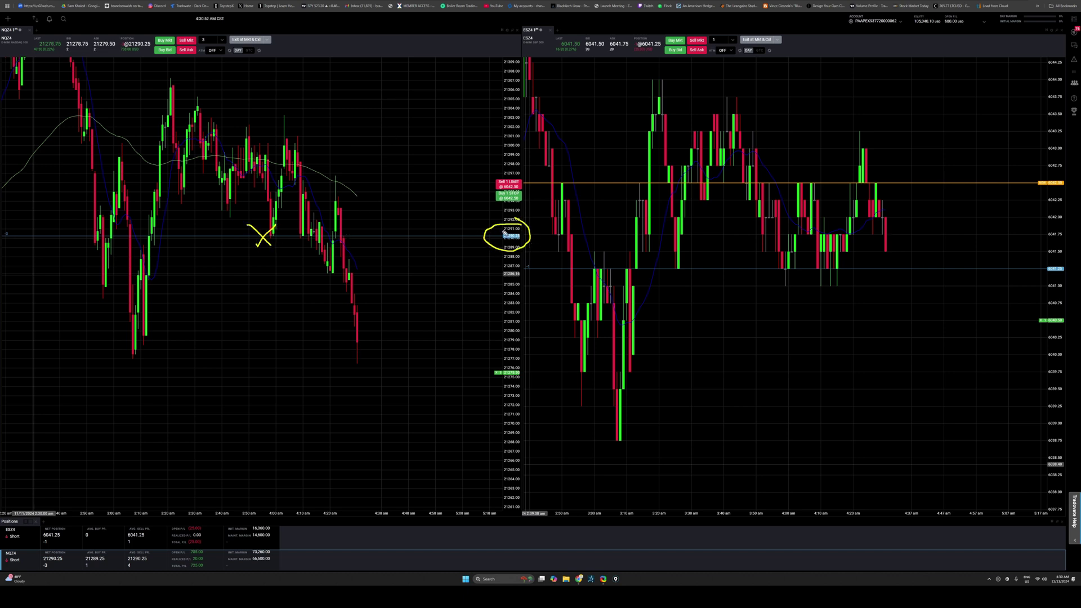
mouse_move(266, 231)
mouse_down()
mouse_move(316, 219)
mouse_move(370, 259)
mouse_move(387, 334)
mouse_move(418, 362)
mouse_move(529, 374)
mouse_move(470, 368)
mouse_up()
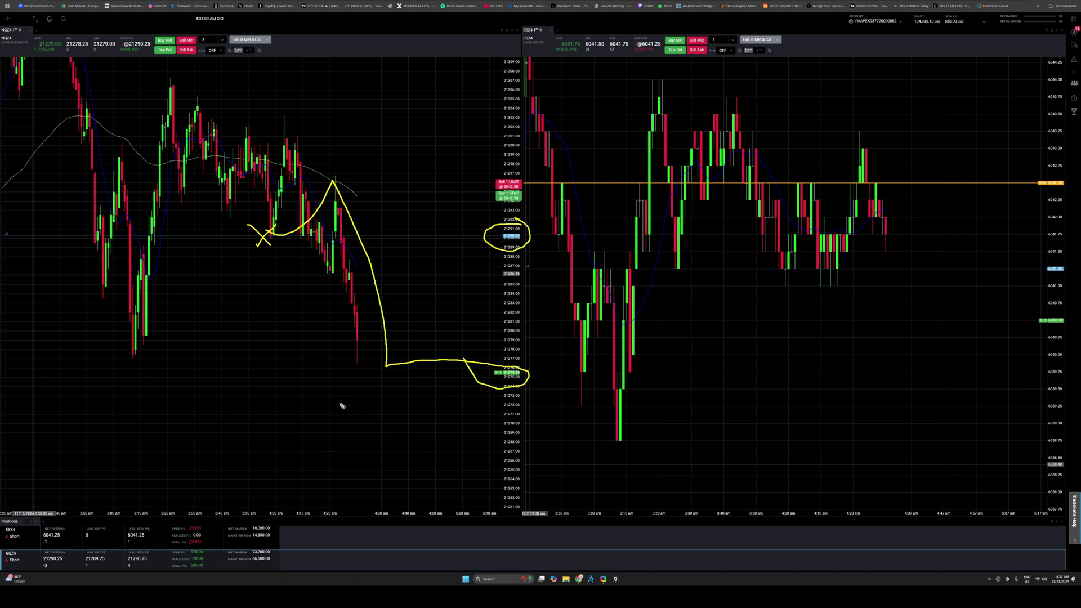
Circle the recent price pattern on the ESZ4 chart and its buy order level.
mouse_move(913, 145)
mouse_down()
mouse_move(808, 116)
mouse_move(871, 115)
mouse_up()
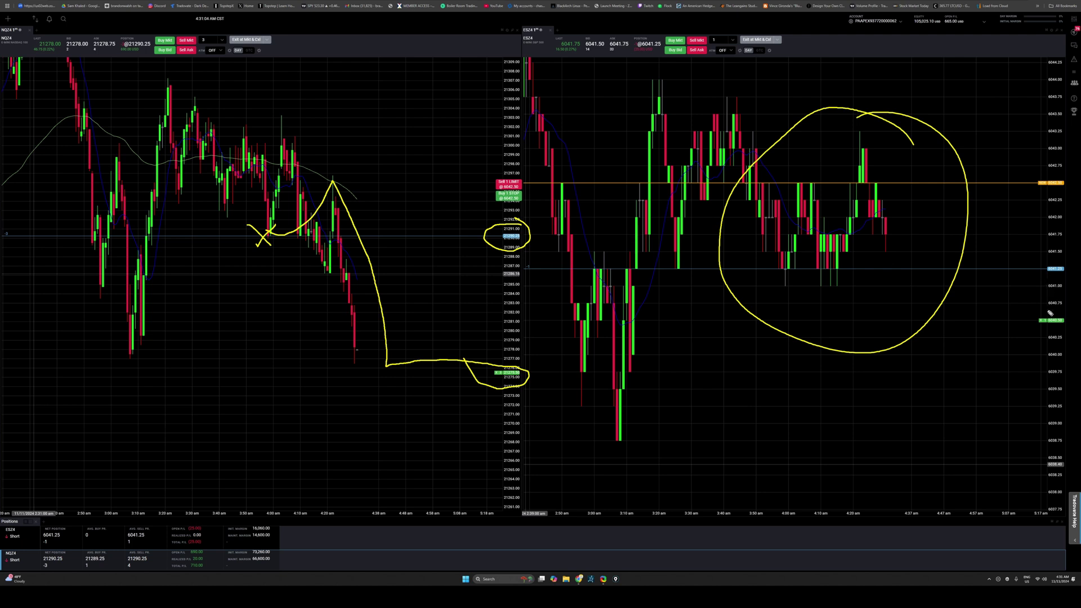
mouse_move(1058, 302)
mouse_down()
mouse_move(1033, 344)
mouse_move(1060, 305)
mouse_up()
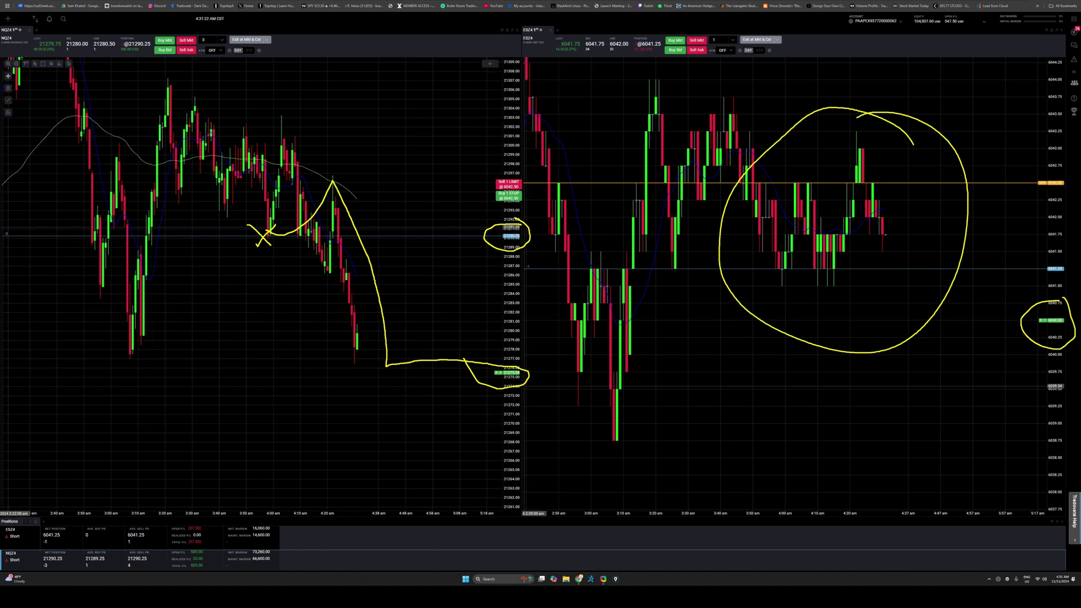
Draw a falling curve with a handwritten note on the NQZ4 chart, underline the lows, and clear all drawings.
mouse_move(210, 226)
mouse_down()
mouse_move(292, 319)
mouse_move(294, 366)
mouse_up()
mouse_move(329, 334)
mouse_down()
mouse_move(318, 364)
mouse_move(399, 420)
mouse_up()
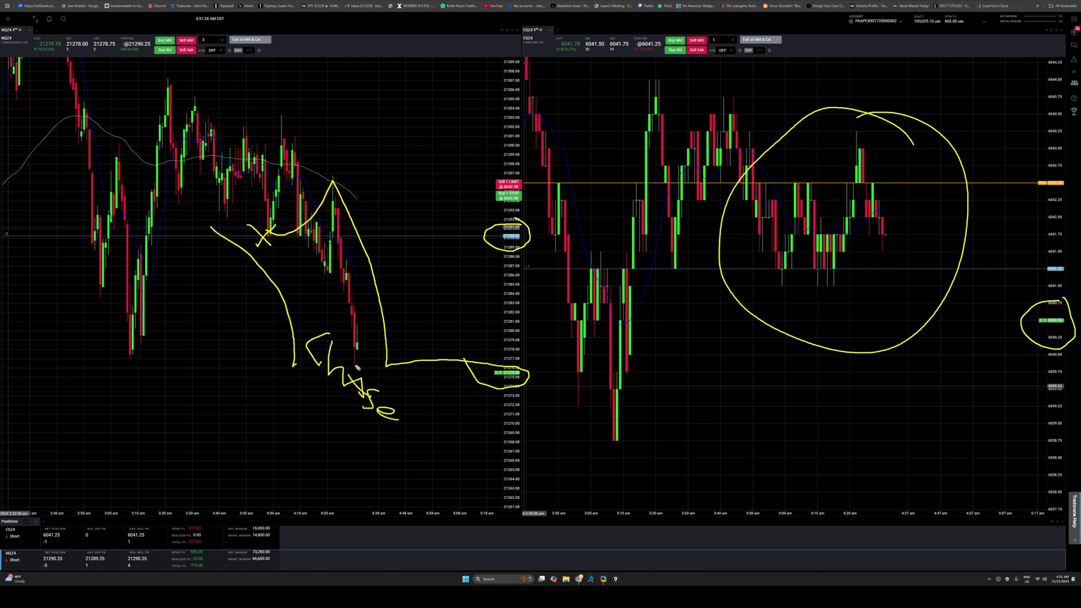
drag(86, 357, 427, 369)
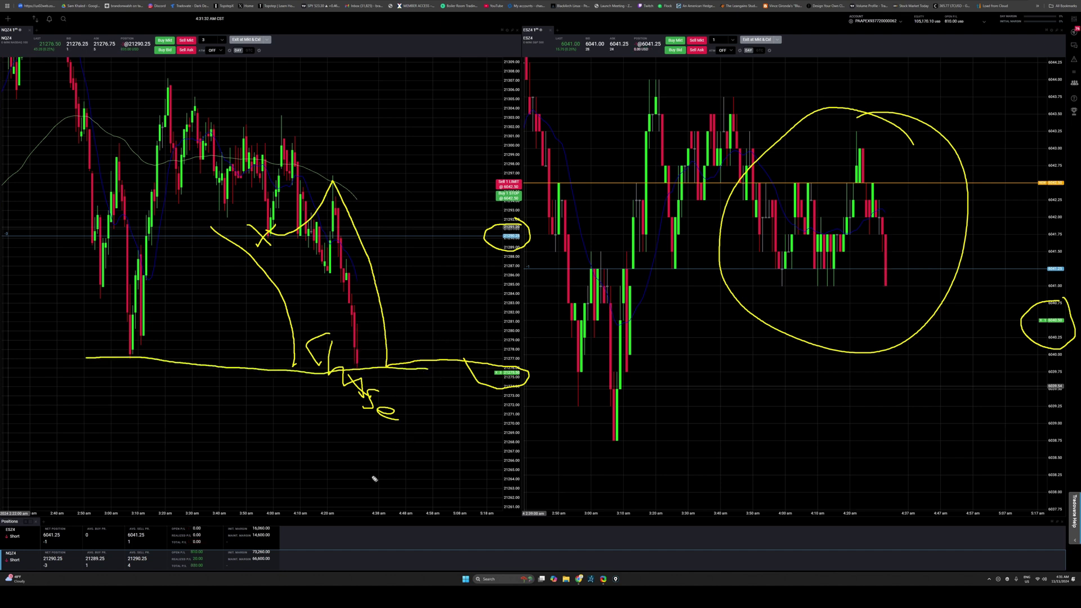
key(ctrl+shift+7)
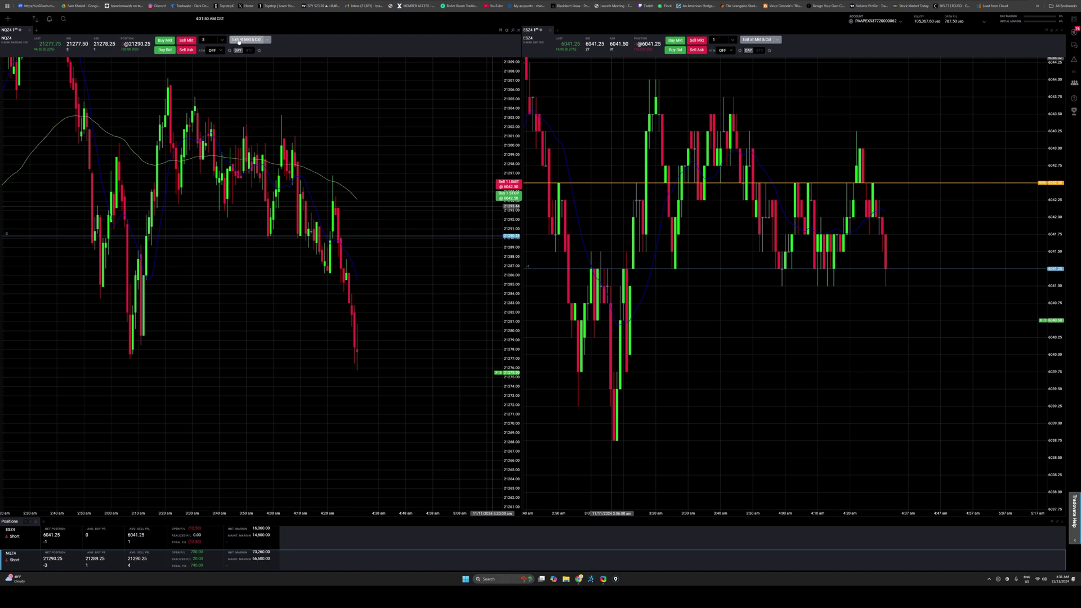
Exit the NQZ4 short position at market and cancel its working orders.
click(239, 40)
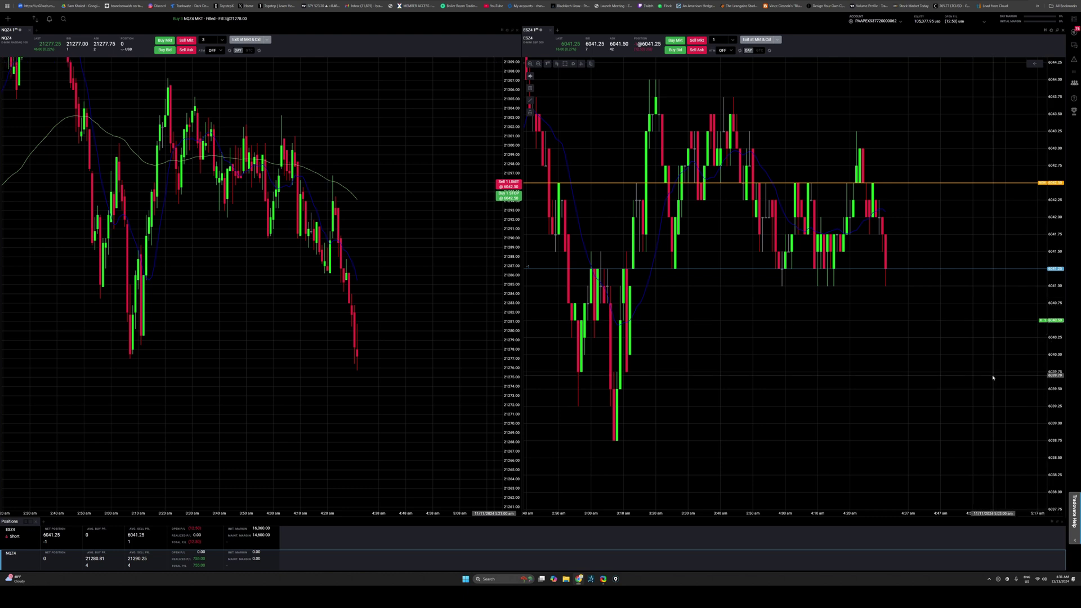
drag(991, 377, 924, 364)
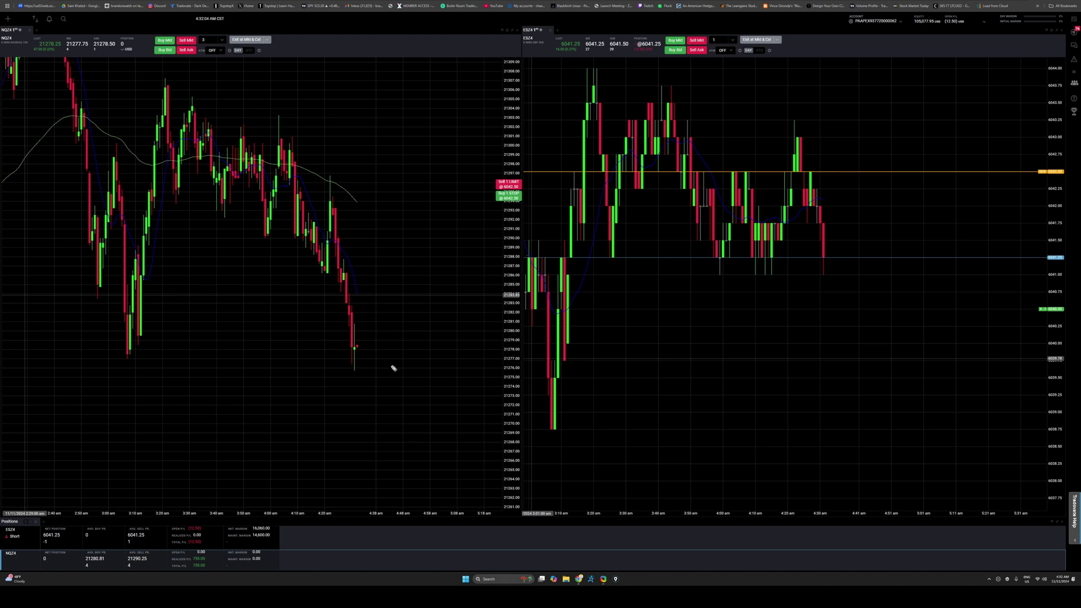
Sketch the NQZ4 downtrend into a circled low, a rebound and renewed drop, with a line across the rebound highs, and clear the sketch.
drag(390, 366, 390, 365)
mouse_move(136, 121)
mouse_down()
mouse_move(266, 231)
mouse_move(349, 362)
mouse_move(401, 282)
mouse_move(436, 252)
mouse_move(473, 319)
mouse_move(481, 397)
mouse_up()
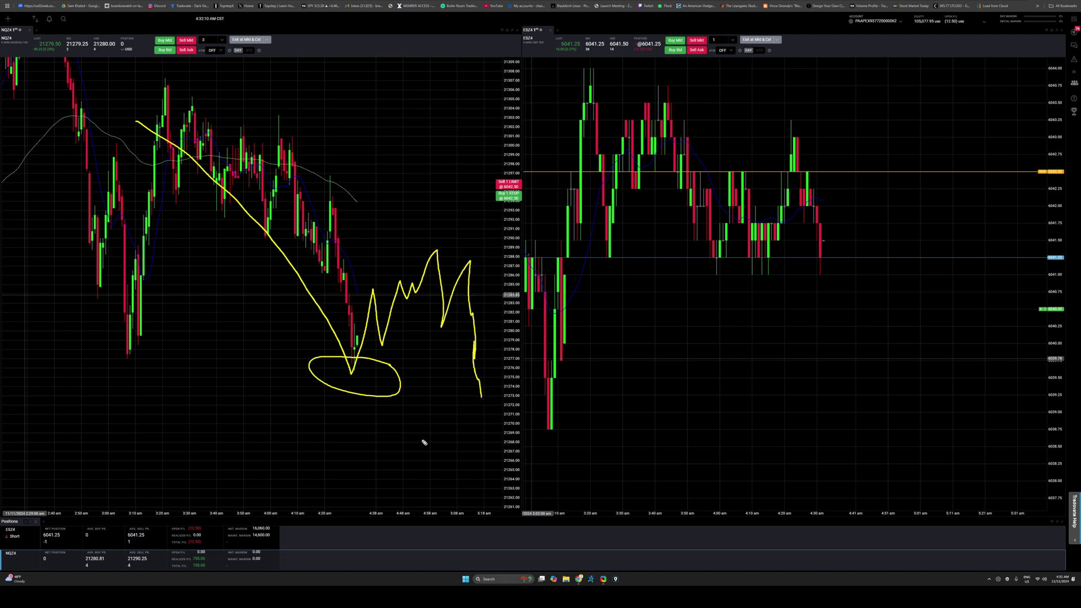
drag(318, 251, 545, 280)
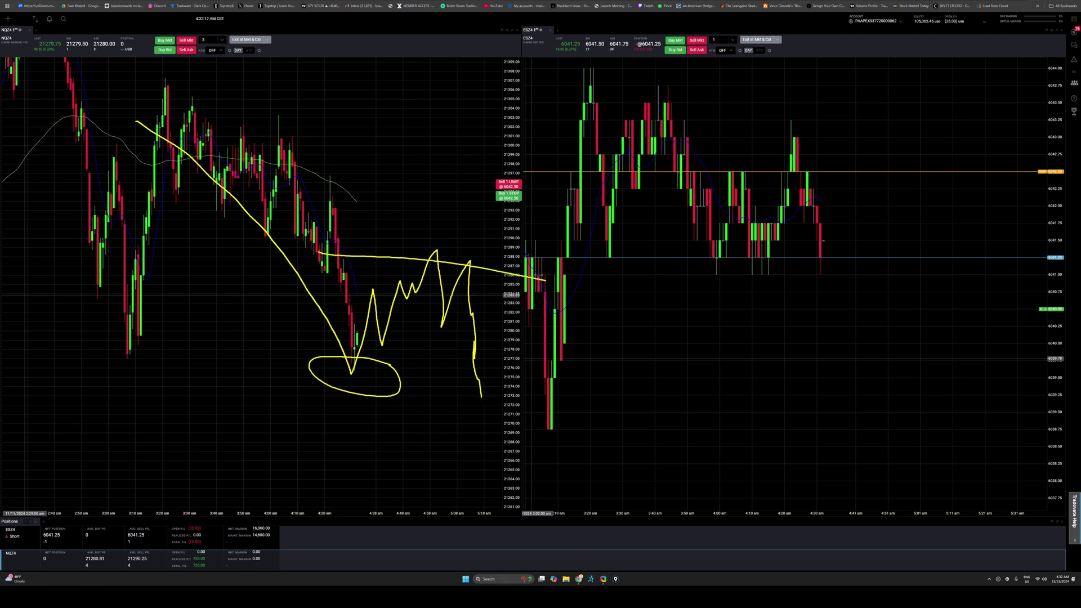
key(e)
Draw a horizontal line at the NQZ4 entry level and handwrite "-300" beside it.
drag(209, 237, 429, 237)
mouse_move(432, 231)
mouse_down()
mouse_move(455, 231)
mouse_move(437, 249)
mouse_up()
drag(476, 236, 476, 237)
mouse_move(498, 241)
mouse_down()
mouse_move(490, 249)
mouse_move(498, 241)
mouse_up()
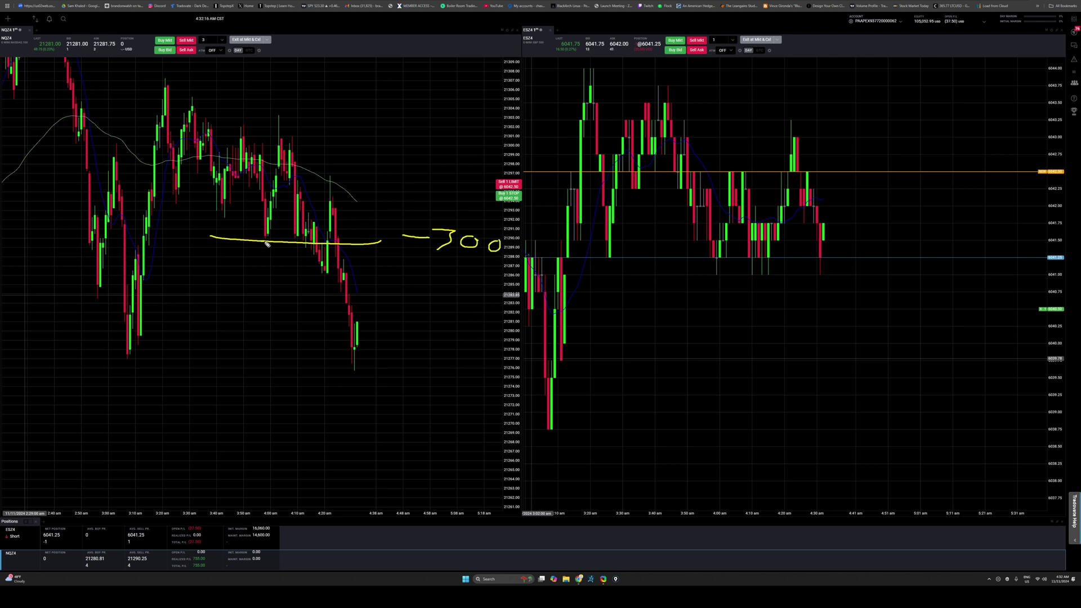
Trace the NQZ4 price rising from the entry line and falling to a circled low, circle the positions' profit and loss, and clear the drawings.
drag(266, 241, 349, 186)
mouse_move(349, 188)
mouse_down()
mouse_move(369, 346)
mouse_move(329, 340)
mouse_move(357, 337)
mouse_up()
drag(251, 517, 218, 499)
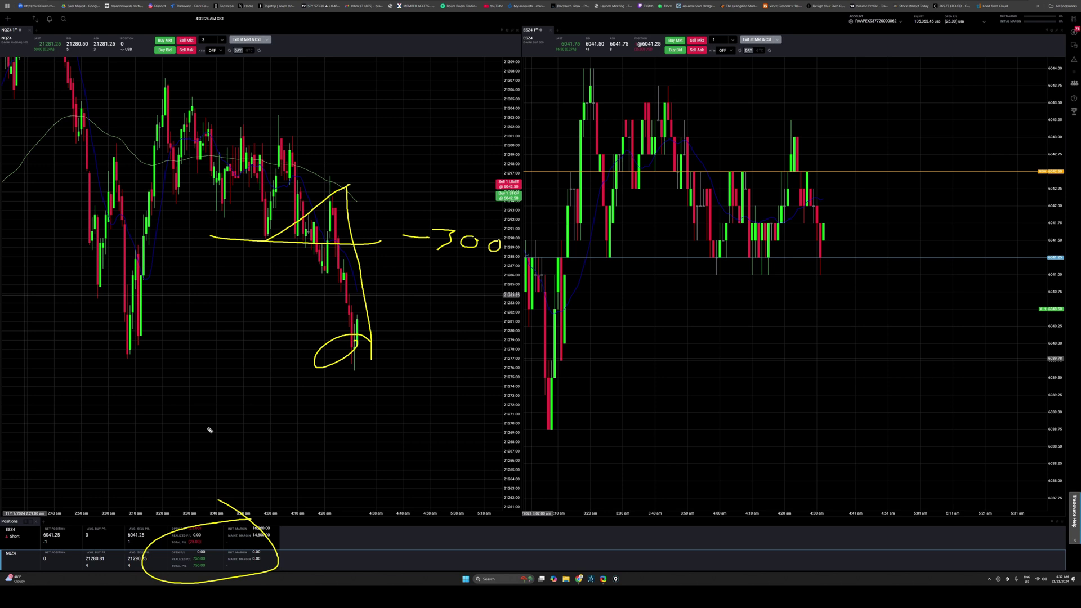
key(e)
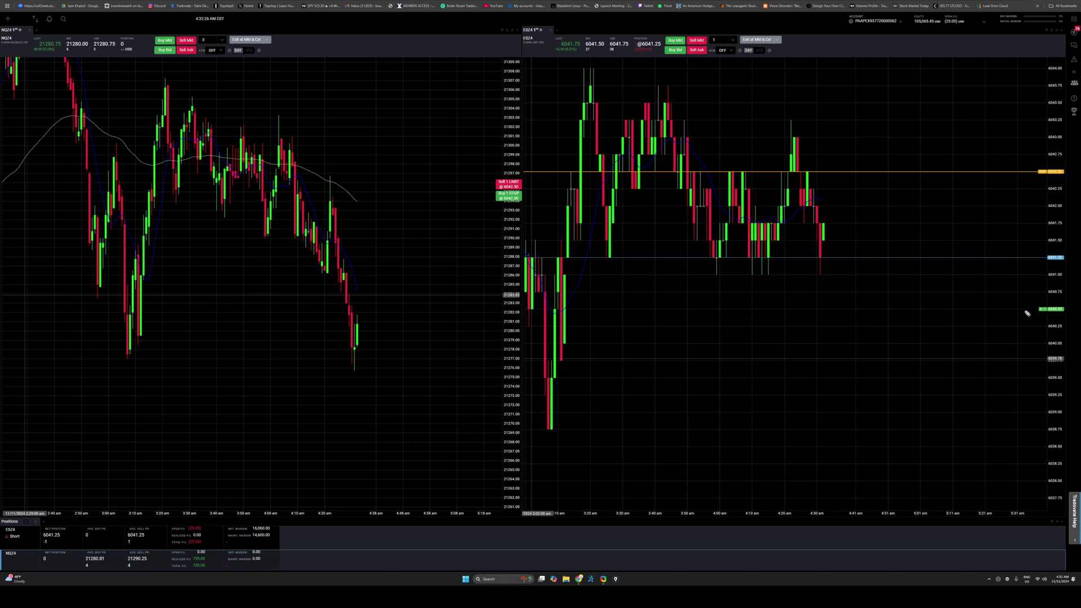
Circle the ESZ4 price pattern with its order levels and the latest NQZ4 low, and clear both circles.
mouse_move(981, 159)
mouse_down()
mouse_move(670, 284)
mouse_move(1054, 358)
mouse_move(961, 129)
mouse_up()
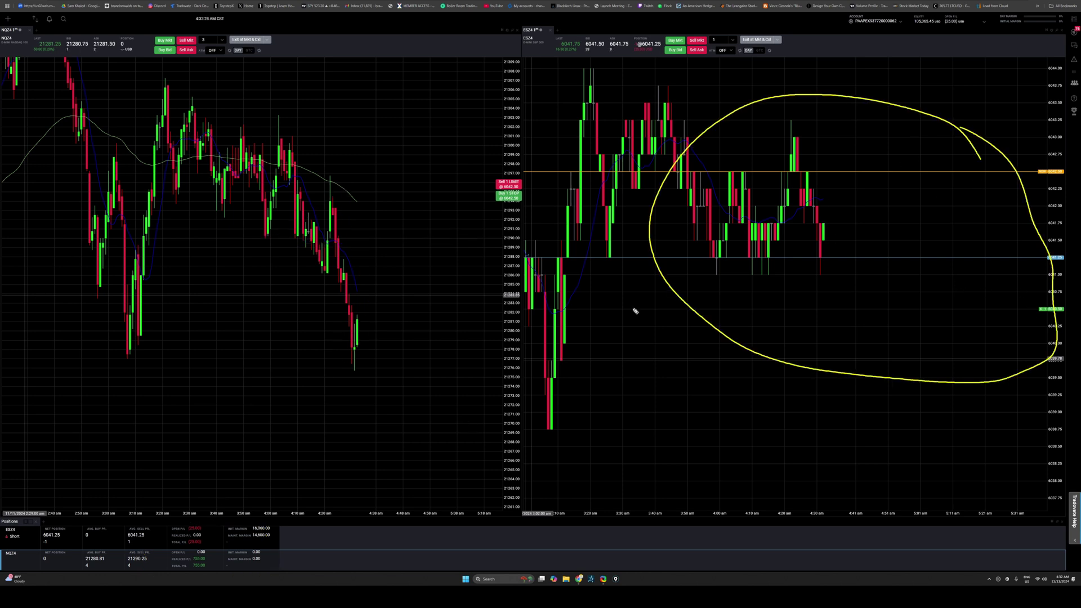
mouse_move(415, 302)
mouse_down()
mouse_move(398, 356)
mouse_move(341, 273)
mouse_up()
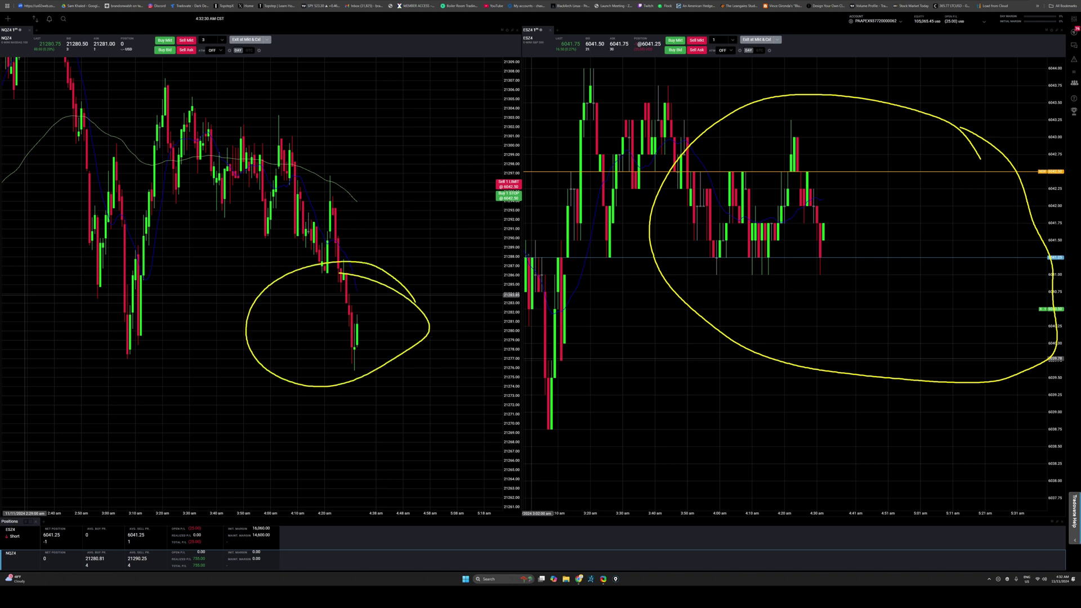
key(e)
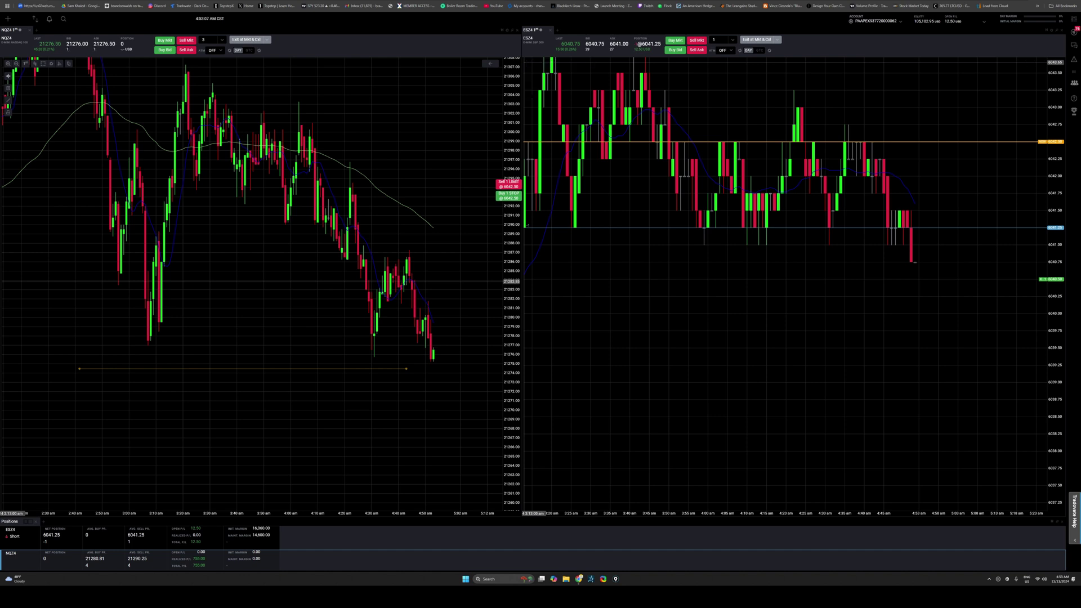
Circle the previous NQZ4 low, draw a downward arrow toward it, circle the horizontal support line, and clear the drawings.
mouse_move(381, 333)
mouse_down()
mouse_move(366, 330)
mouse_move(360, 358)
mouse_move(380, 355)
mouse_move(385, 339)
mouse_up()
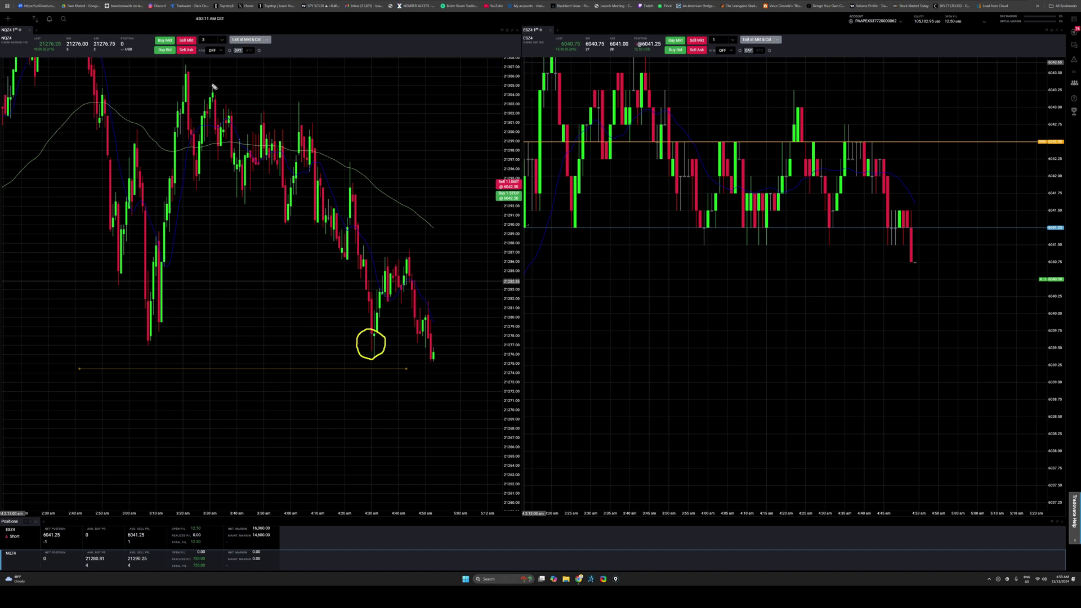
mouse_move(145, 94)
mouse_down()
mouse_move(339, 329)
mouse_move(317, 329)
mouse_up()
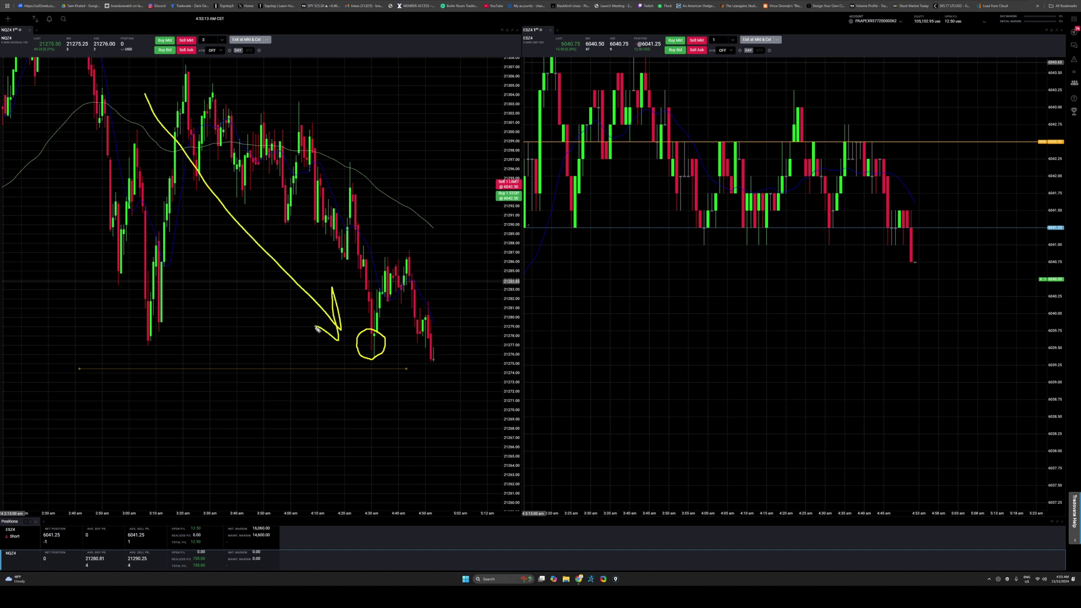
mouse_move(157, 363)
mouse_down()
mouse_move(65, 374)
mouse_move(436, 394)
mouse_move(96, 346)
mouse_up()
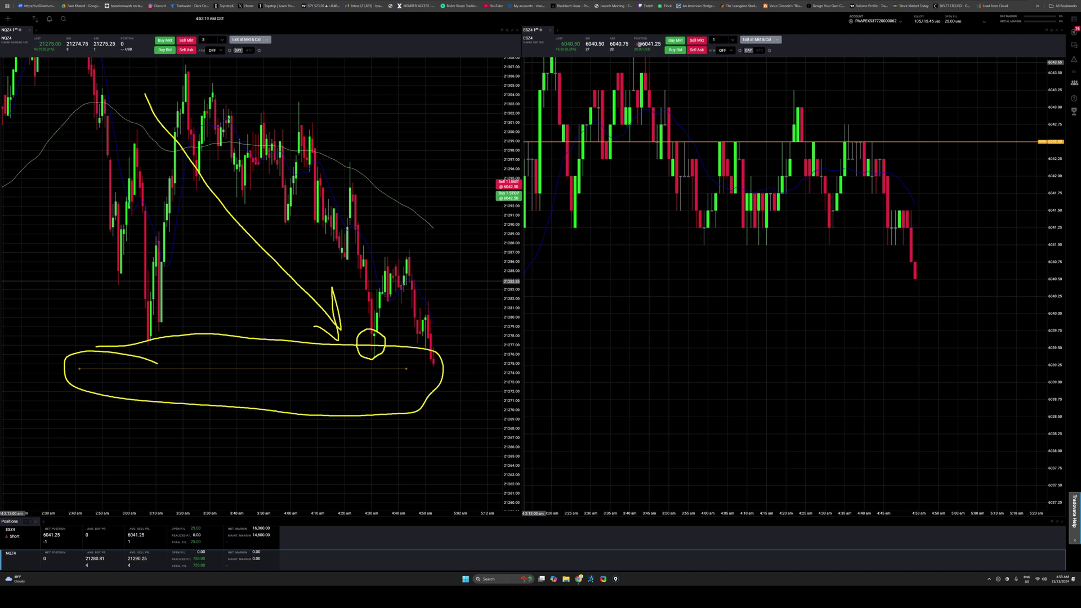
key(e)
Circle the latest ESZ4 price drop and the NQZ4 candle reaching the horizontal line.
mouse_move(981, 181)
mouse_down()
mouse_move(909, 109)
mouse_move(1061, 248)
mouse_move(943, 151)
mouse_up()
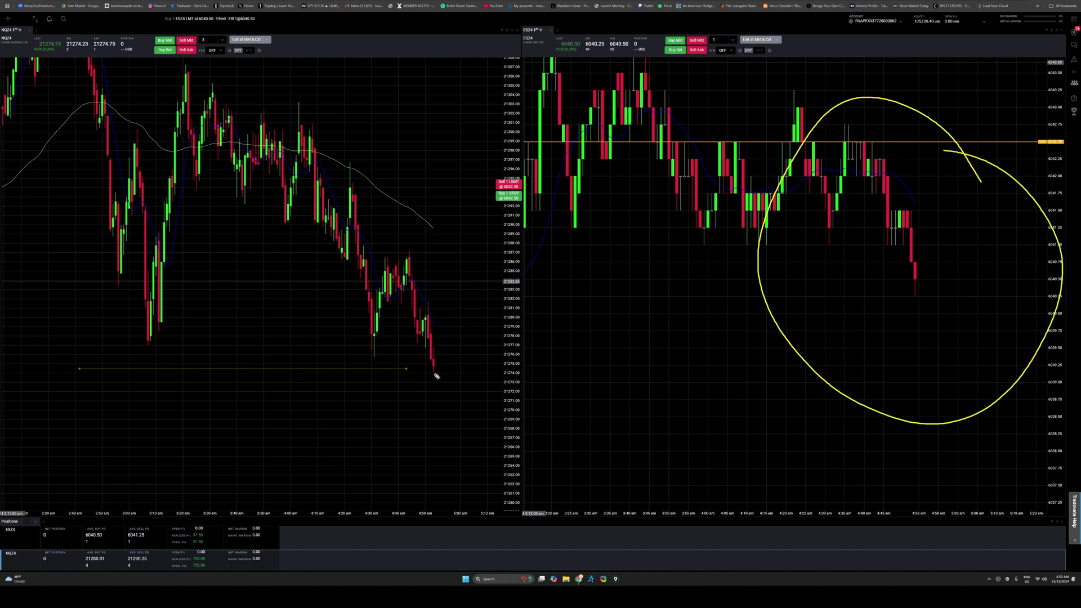
mouse_move(462, 358)
mouse_down()
mouse_move(392, 373)
mouse_move(431, 354)
mouse_up()
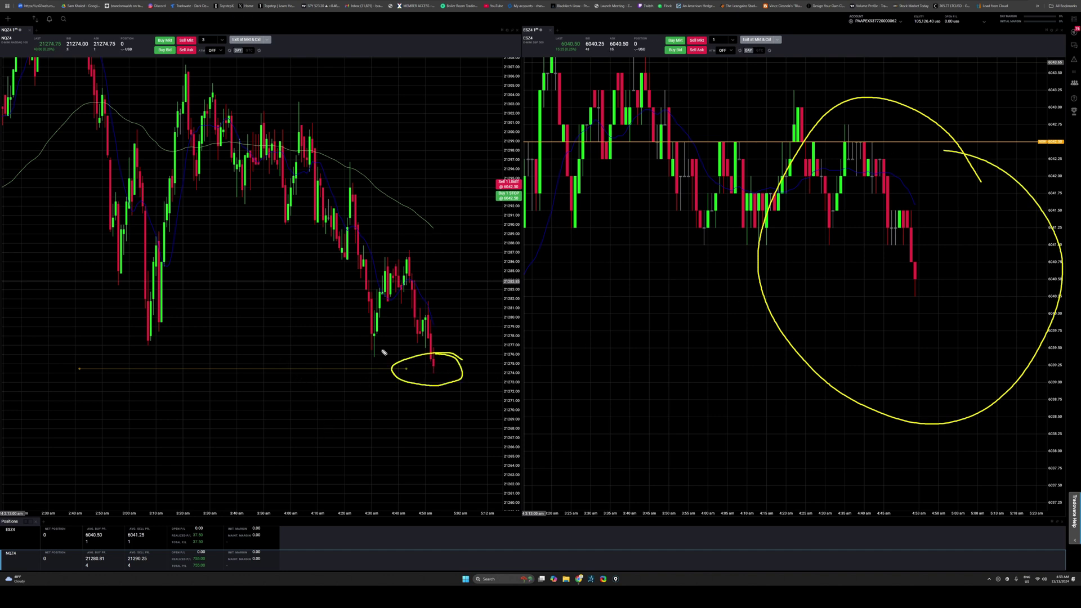
Draw the NQZ4 downtrend, rebound and continued fall with an arrow at the second drop, clear all drawings, and deselect the horizontal line.
drag(139, 88, 144, 90)
mouse_move(150, 94)
mouse_down()
mouse_move(292, 224)
mouse_move(372, 353)
mouse_move(412, 265)
mouse_move(467, 474)
mouse_up()
drag(482, 243, 431, 288)
mouse_move(435, 236)
mouse_down()
mouse_move(430, 290)
mouse_move(474, 300)
mouse_up()
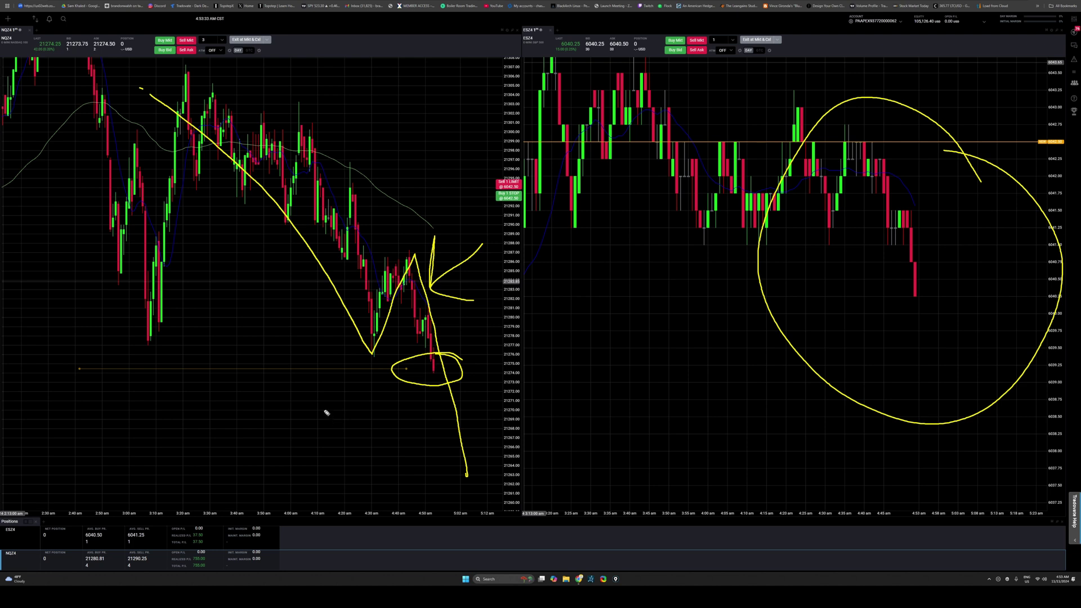
key(Escape)
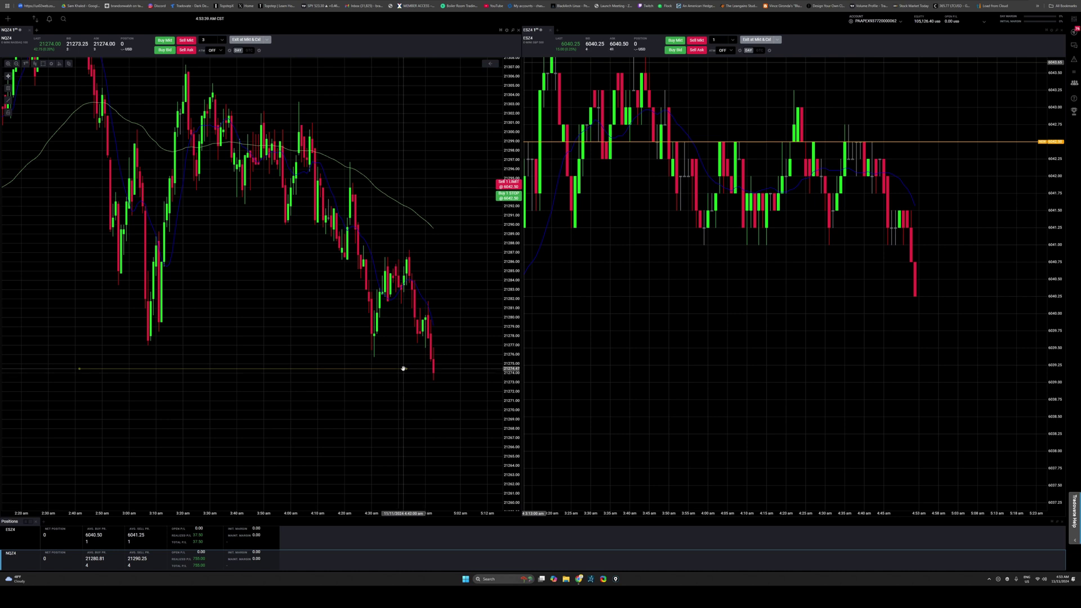
click(403, 368)
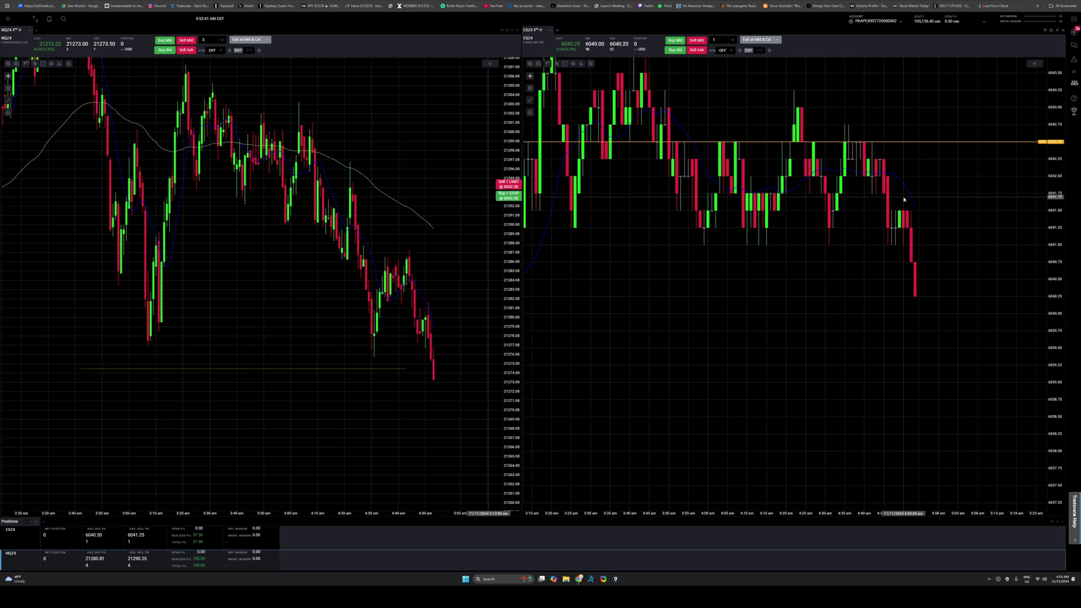